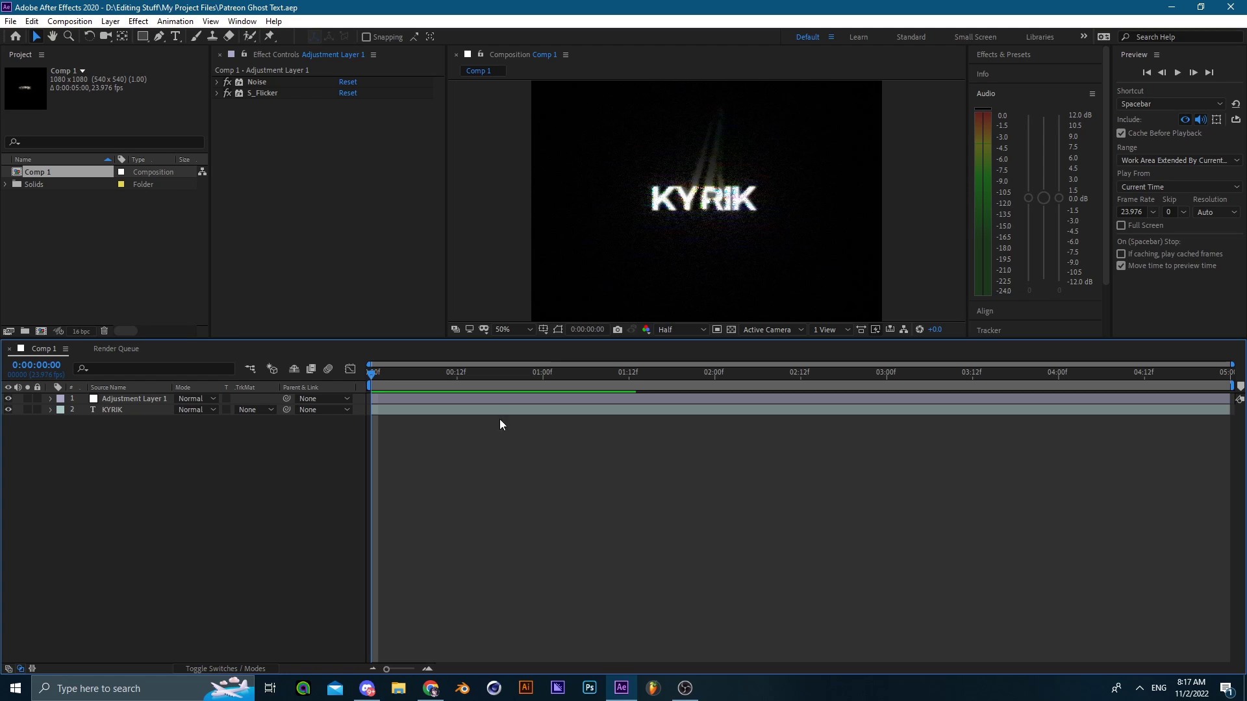
# Step: Preview the finished smear text animation from the start of the composition
pyautogui.click(1141, 135)
pyautogui.press('space')
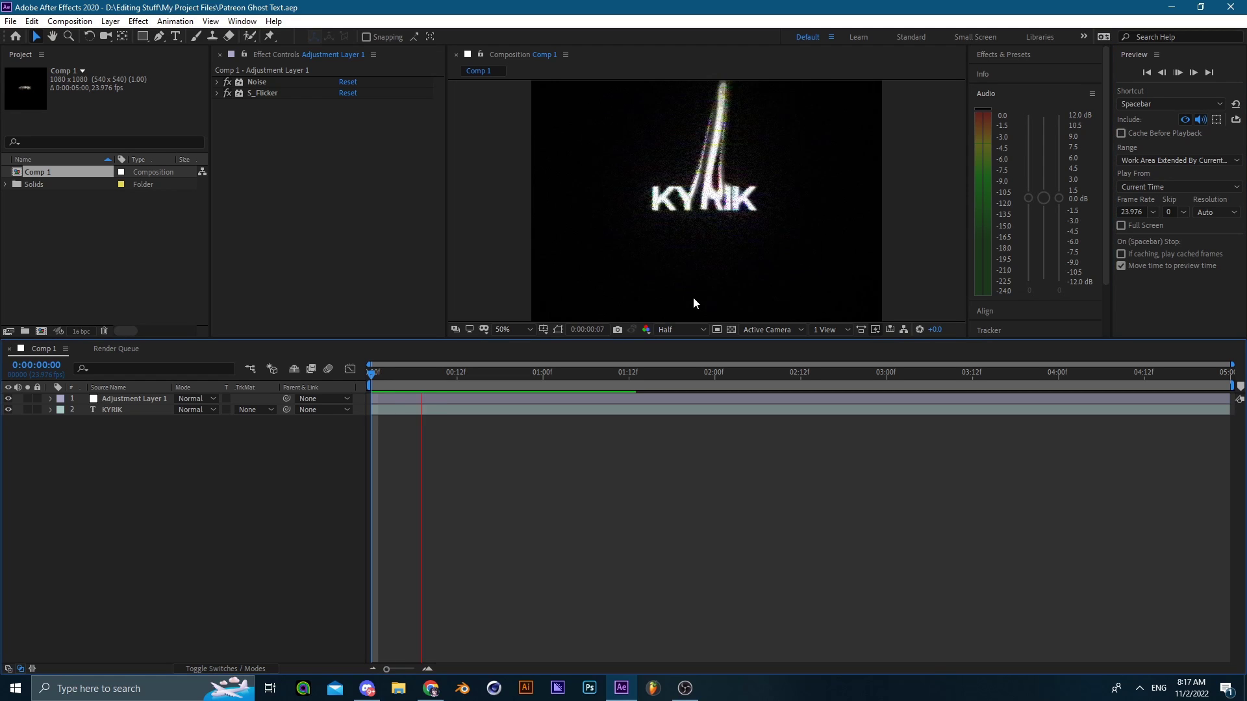
pyautogui.moveTo(450, 375); pyautogui.dragTo(450, 432)
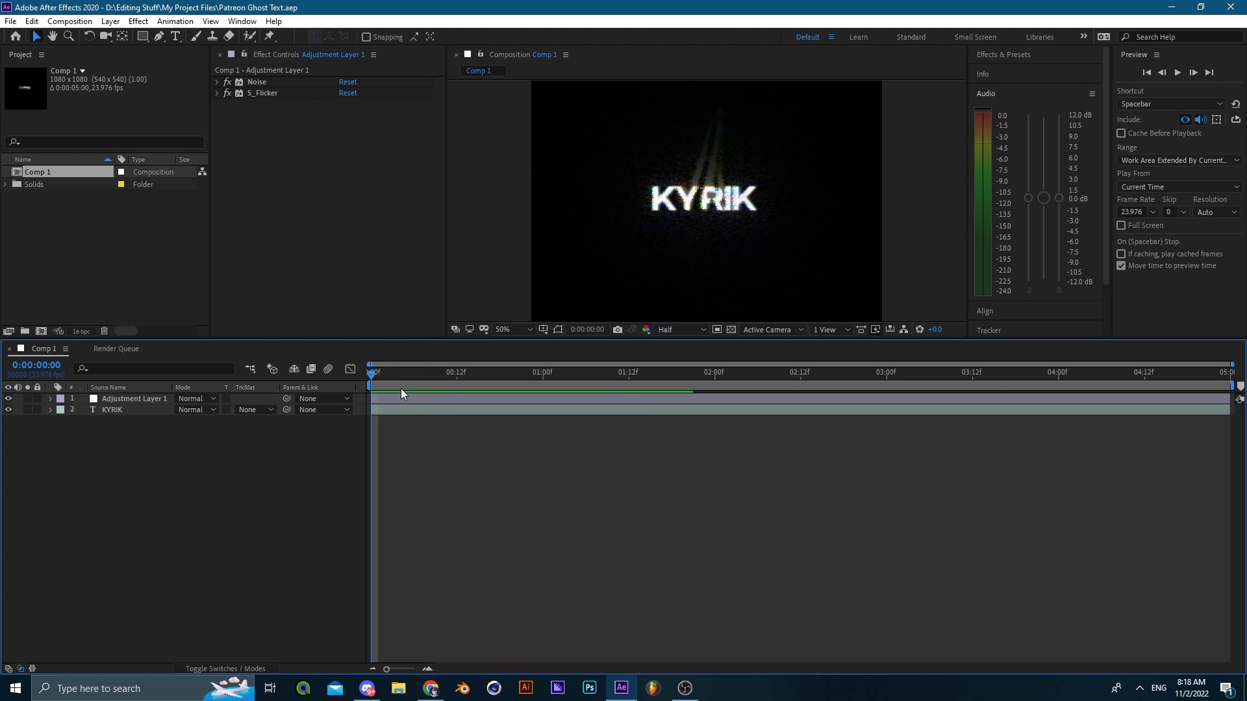
pyautogui.press('space')
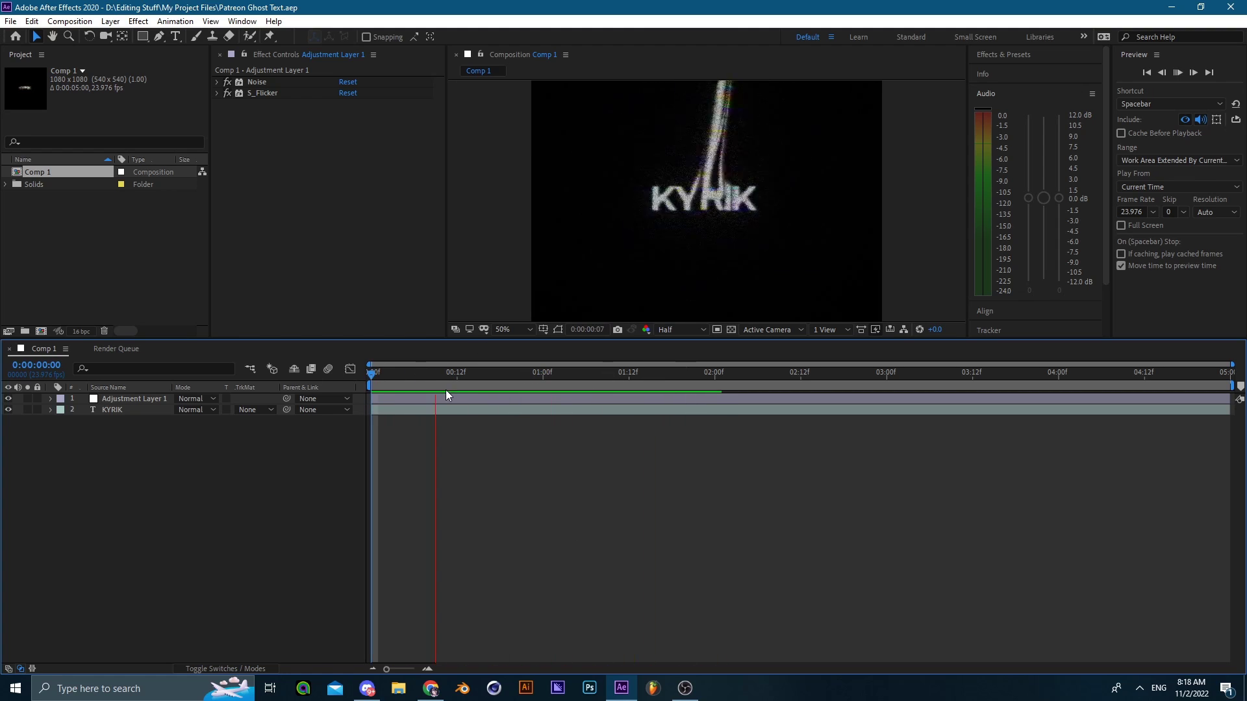
pyautogui.press('space')
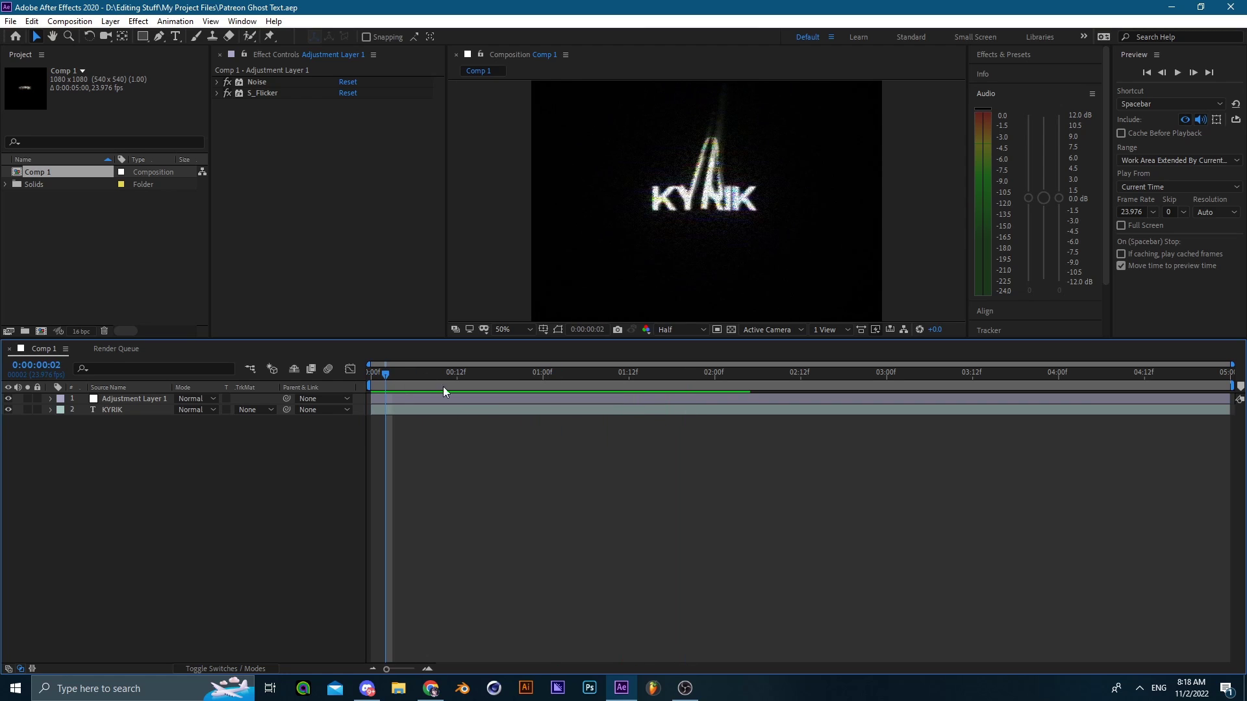
# Step: Examine the effects applied to the original KYRIK text layer and move the playhead to frame 7
pyautogui.click(415, 410)
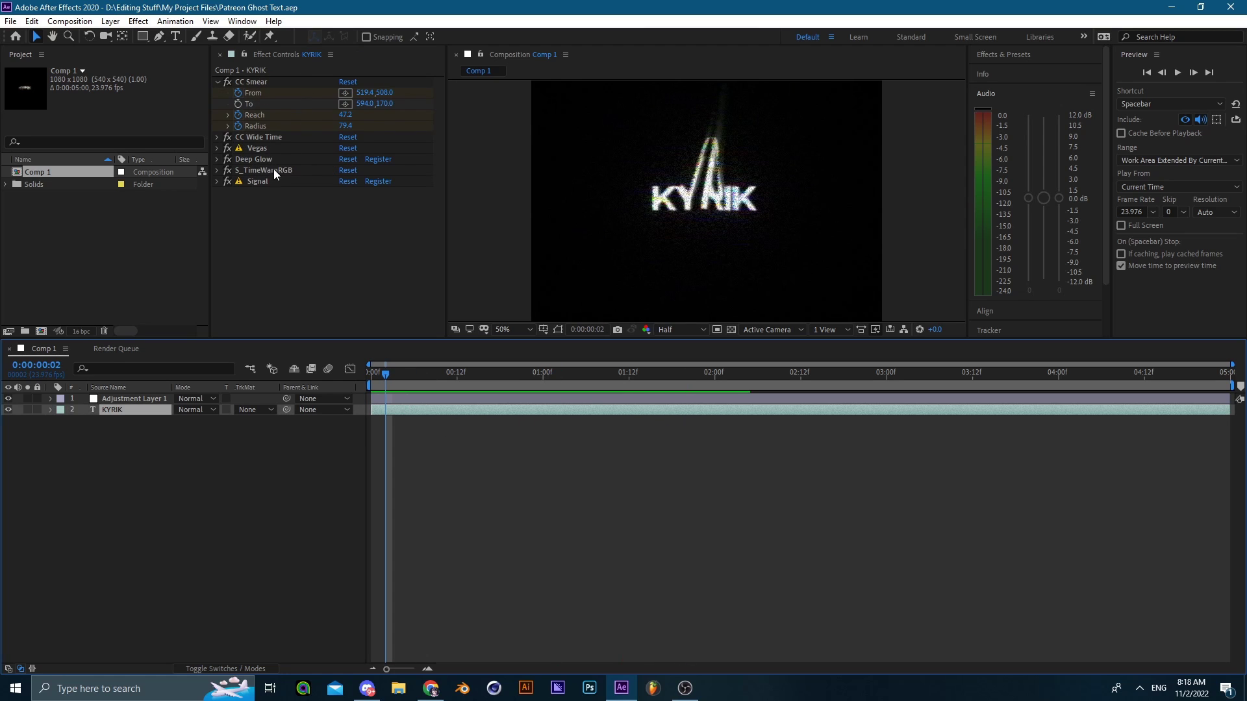
pyautogui.click(276, 211)
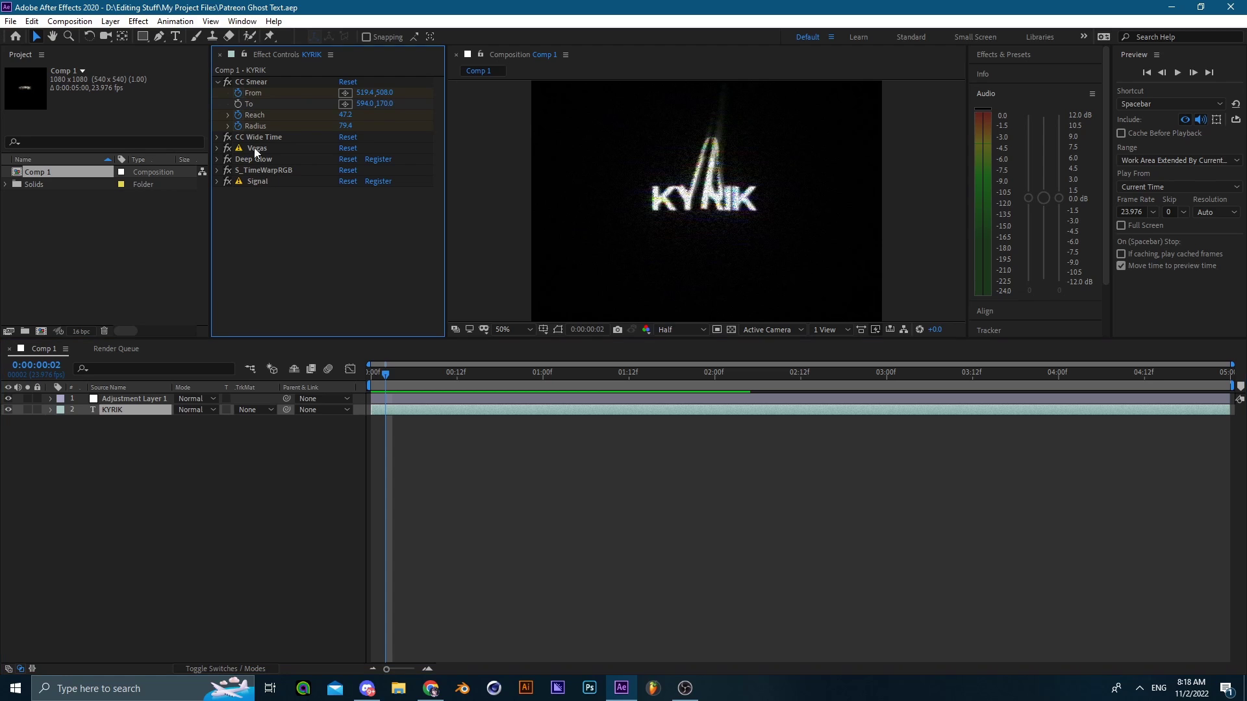
pyautogui.click(268, 181)
pyautogui.click(263, 154)
pyautogui.click(252, 82)
pyautogui.click(261, 137)
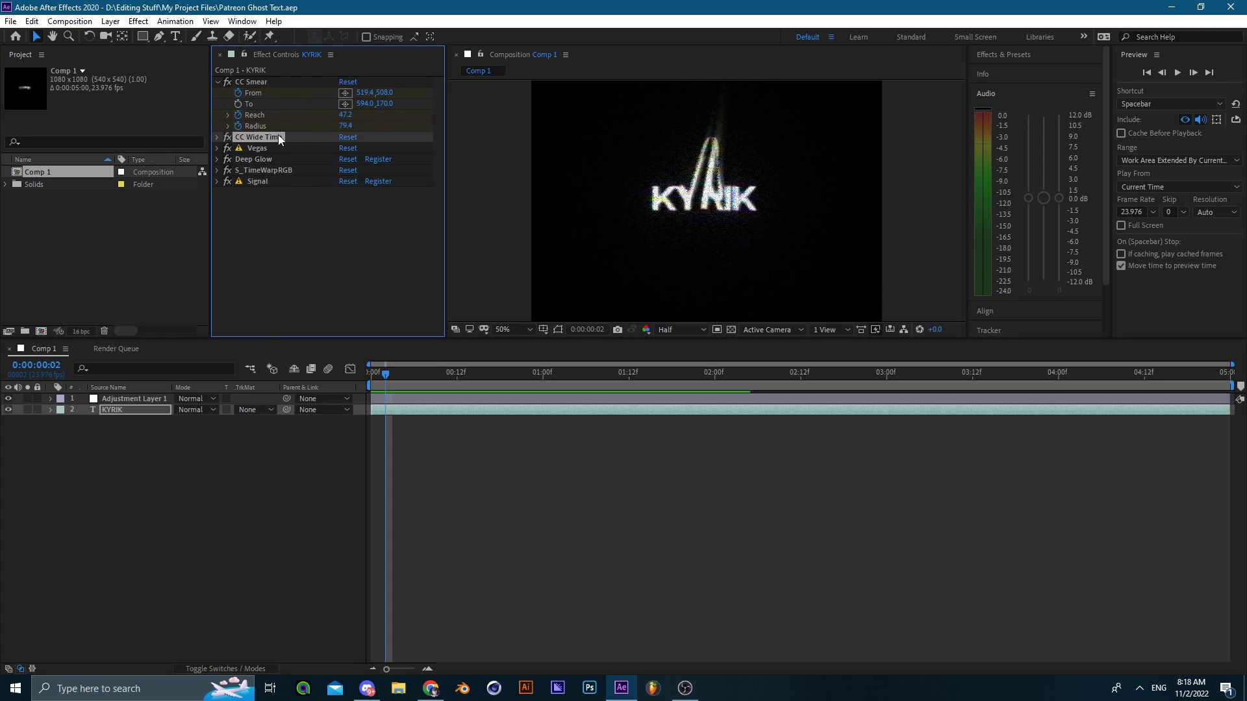
pyautogui.click(443, 395)
pyautogui.moveTo(391, 372); pyautogui.dragTo(444, 361)
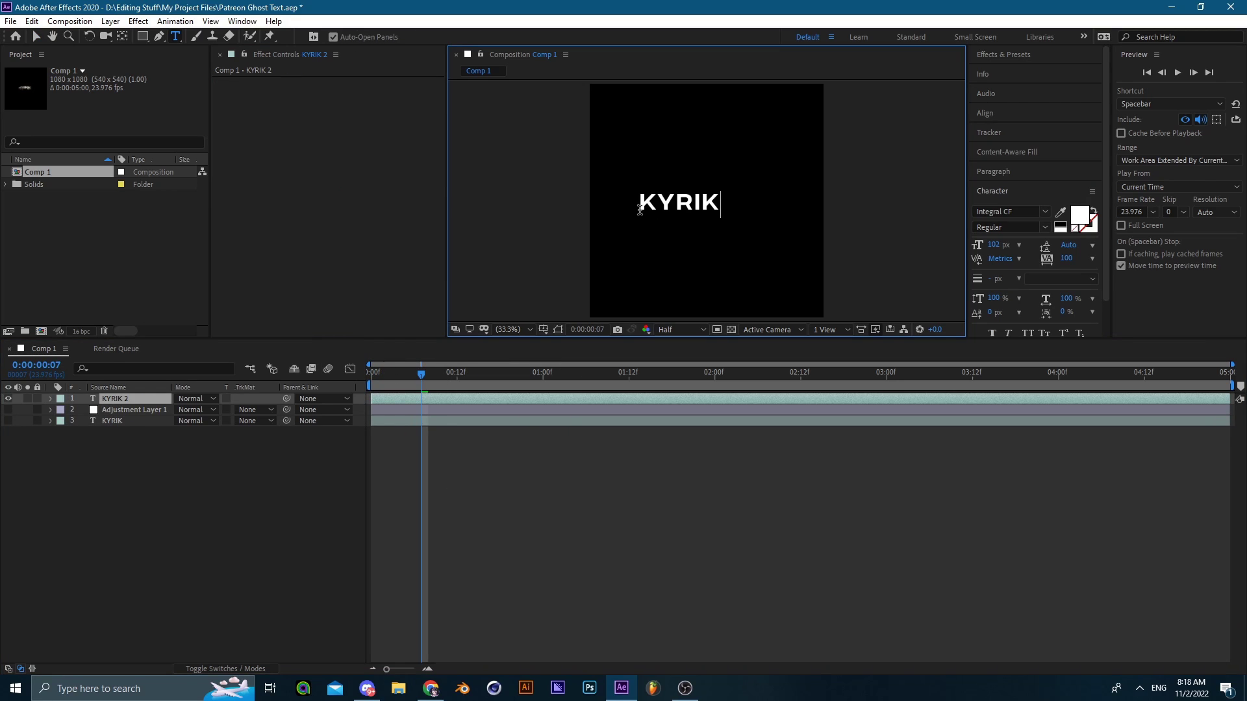
# Step: Add a new text layer reading KYRIK, place it beneath the other layers and save the project
pyautogui.write('KYRIK')
pyautogui.click(510, 468)
pyautogui.moveTo(139, 399); pyautogui.dragTo(137, 448)
pyautogui.click(138, 485)
pyautogui.hotkey('ctrl', 's')
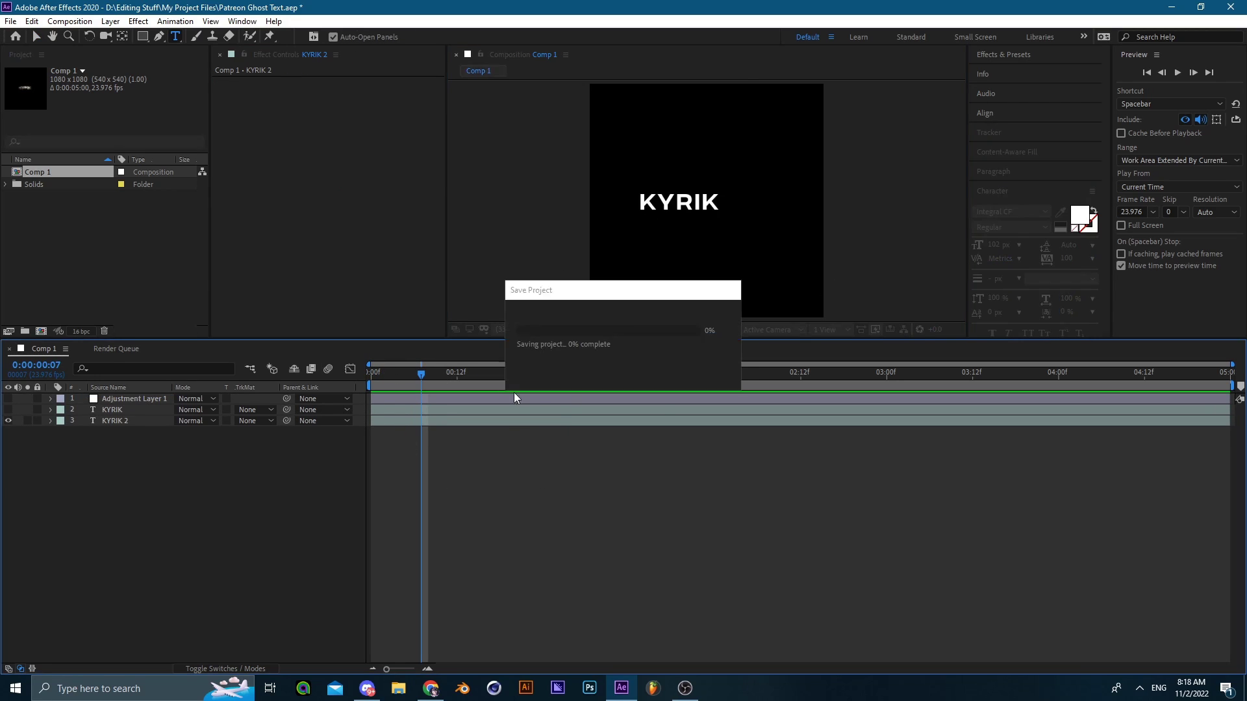
# Step: Change the new text layer's label colour to brownish red
pyautogui.click(513, 422)
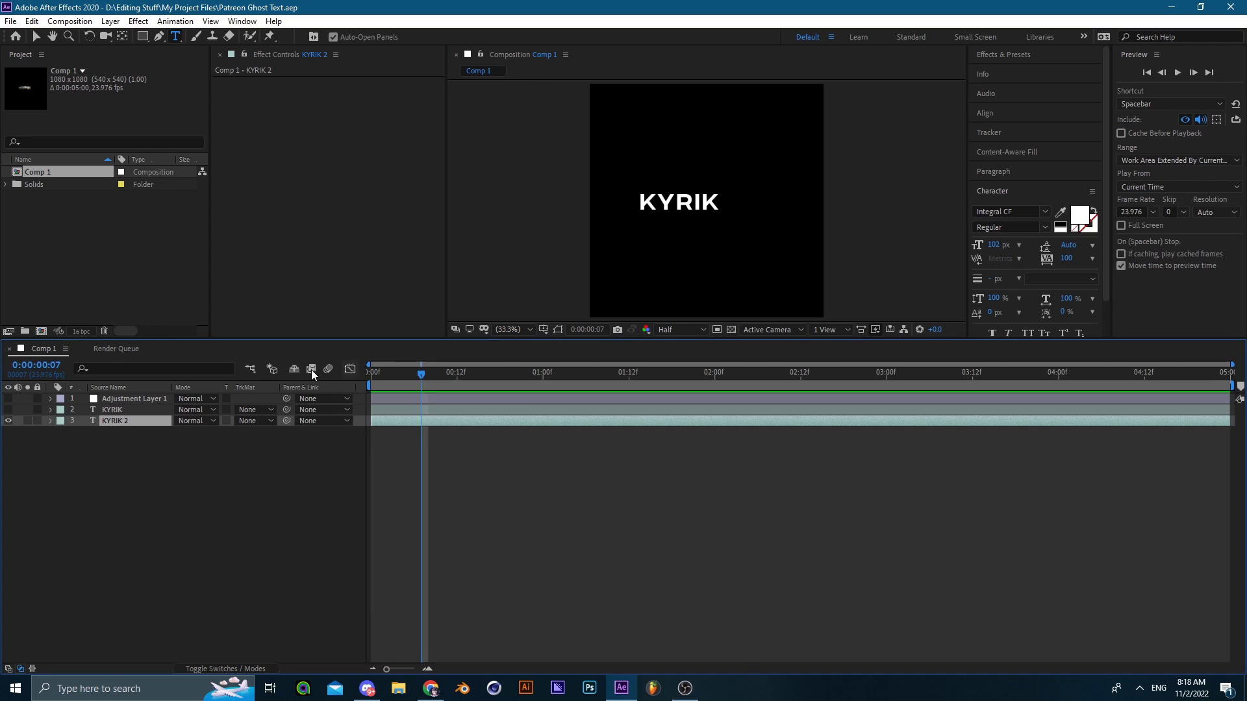
pyautogui.click(60, 420)
pyautogui.click(97, 378)
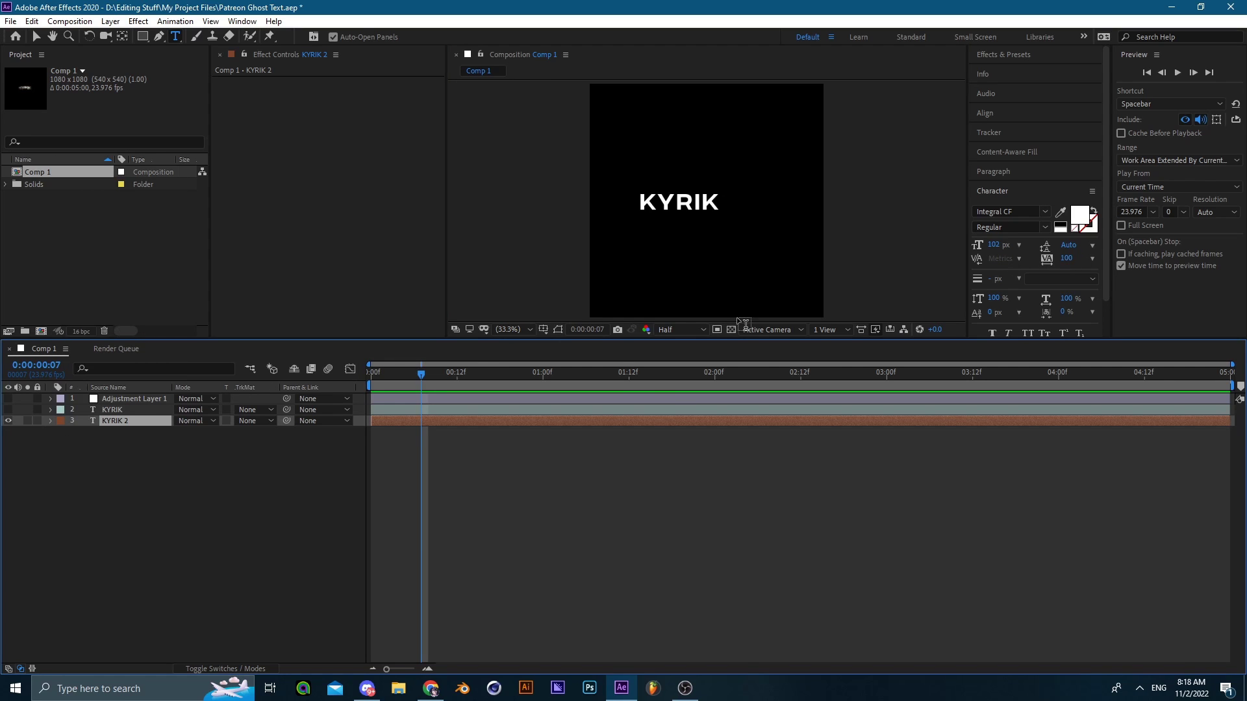
# Step: Apply the CC Smear effect to the KYRIK 2 text layer
pyautogui.hotkey('ctrl', 'space')
pyautogui.write('cc smear')
pyautogui.press('Return')
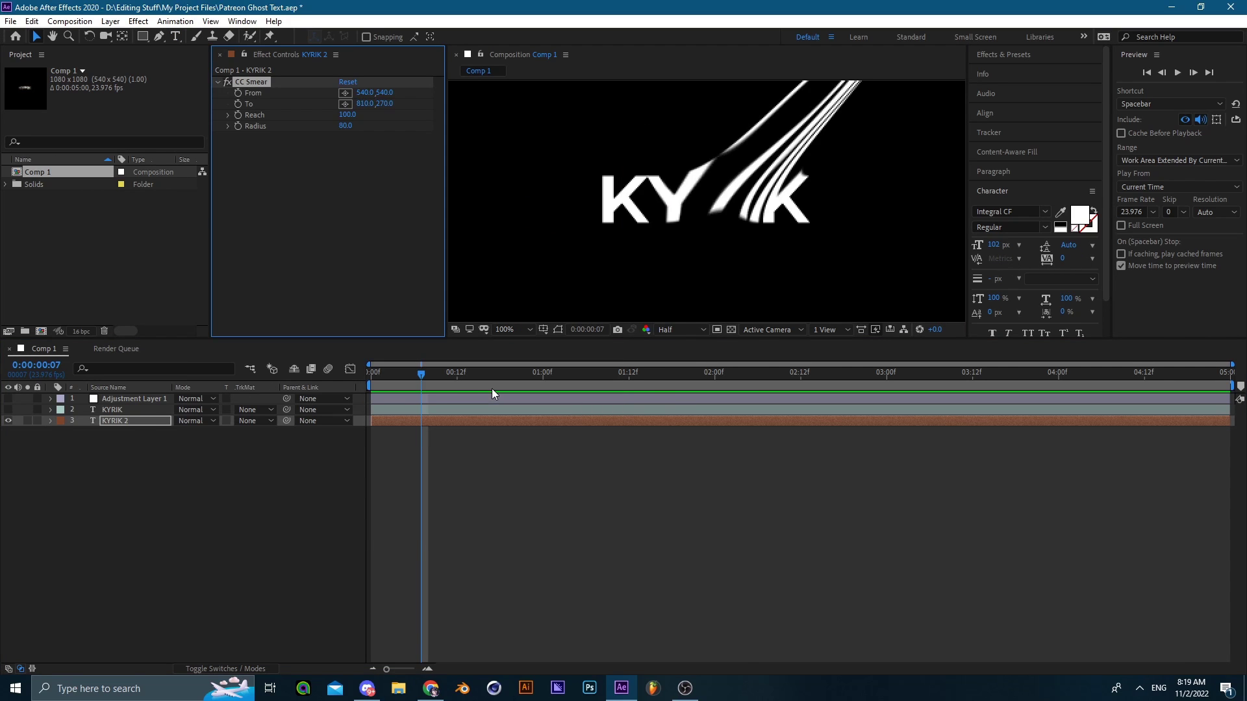
# Step: Place CC Smear's From point at about 552, 530 on the text and its To point at about 530, 156 above it
pyautogui.click(520, 331)
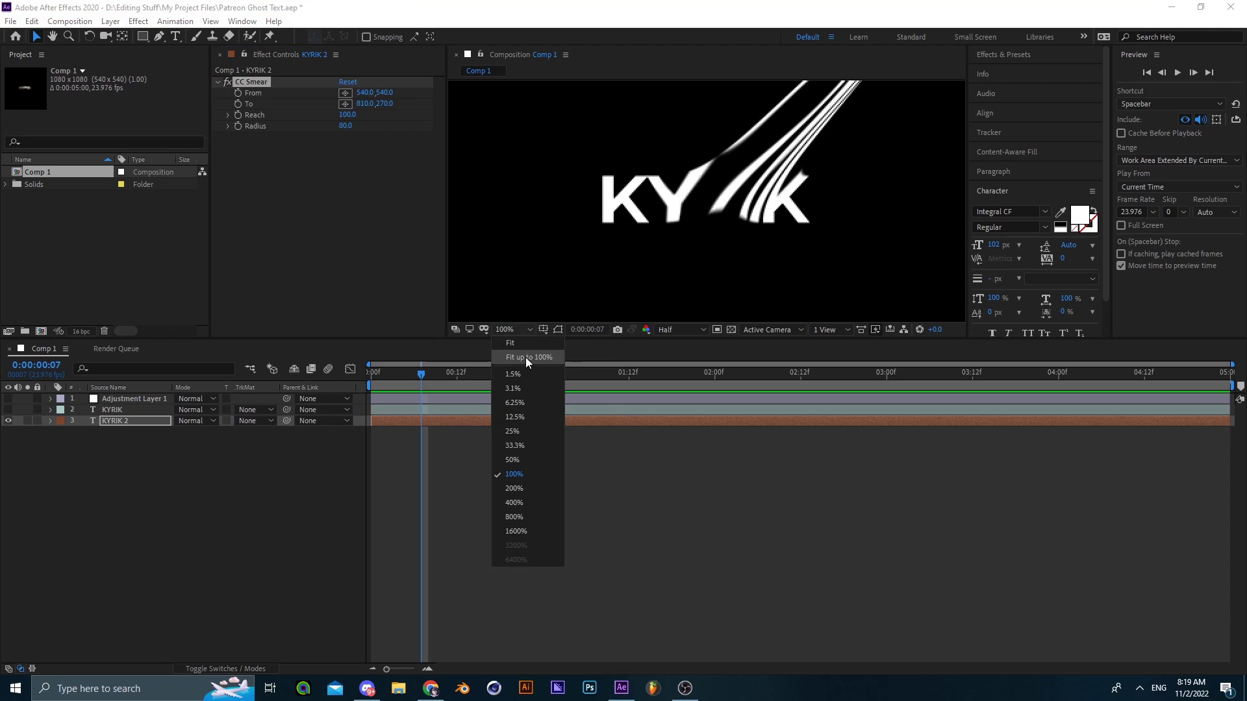
pyautogui.click(525, 358)
pyautogui.scroll(2, 724, 201)
pyautogui.moveTo(765, 156); pyautogui.dragTo(725, 201)
pyautogui.scroll(-1, 725, 201)
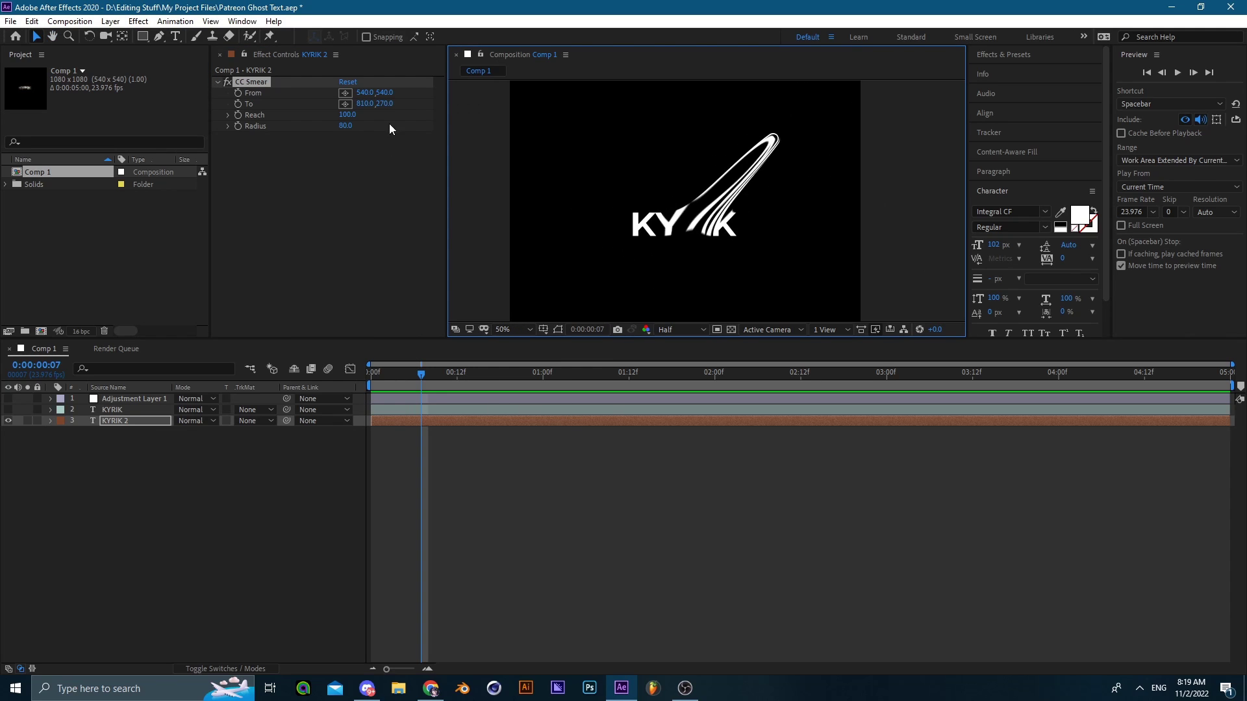
pyautogui.click(355, 209)
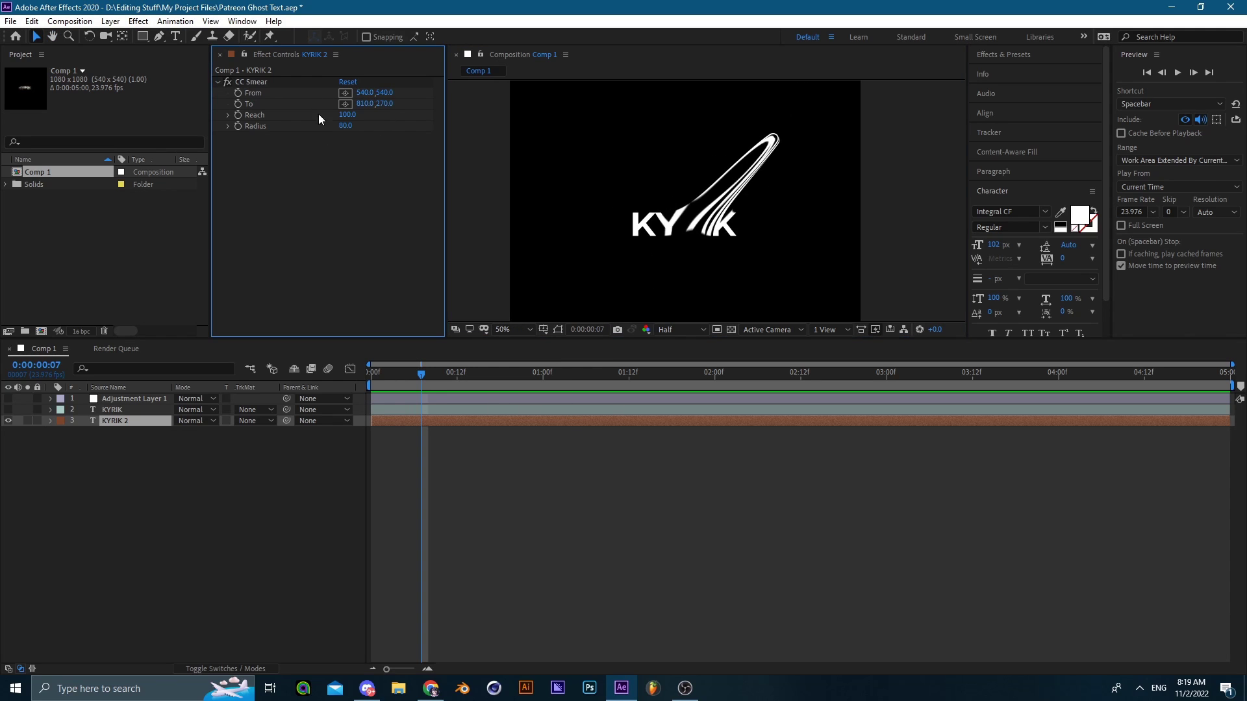
pyautogui.moveTo(367, 93)
pyautogui.mouseDown()
pyautogui.moveTo(404, 102)
pyautogui.moveTo(170, 110)
pyautogui.moveTo(491, 121)
pyautogui.moveTo(443, 104)
pyautogui.mouseUp()
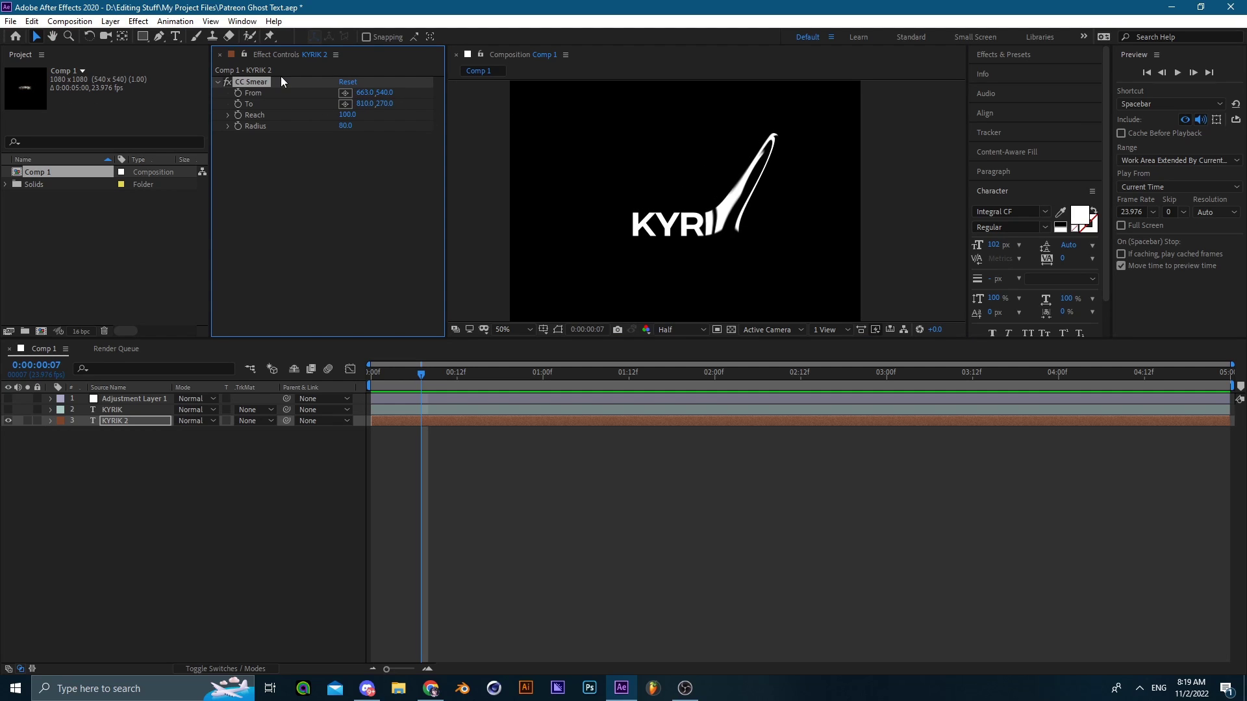
pyautogui.click(344, 92)
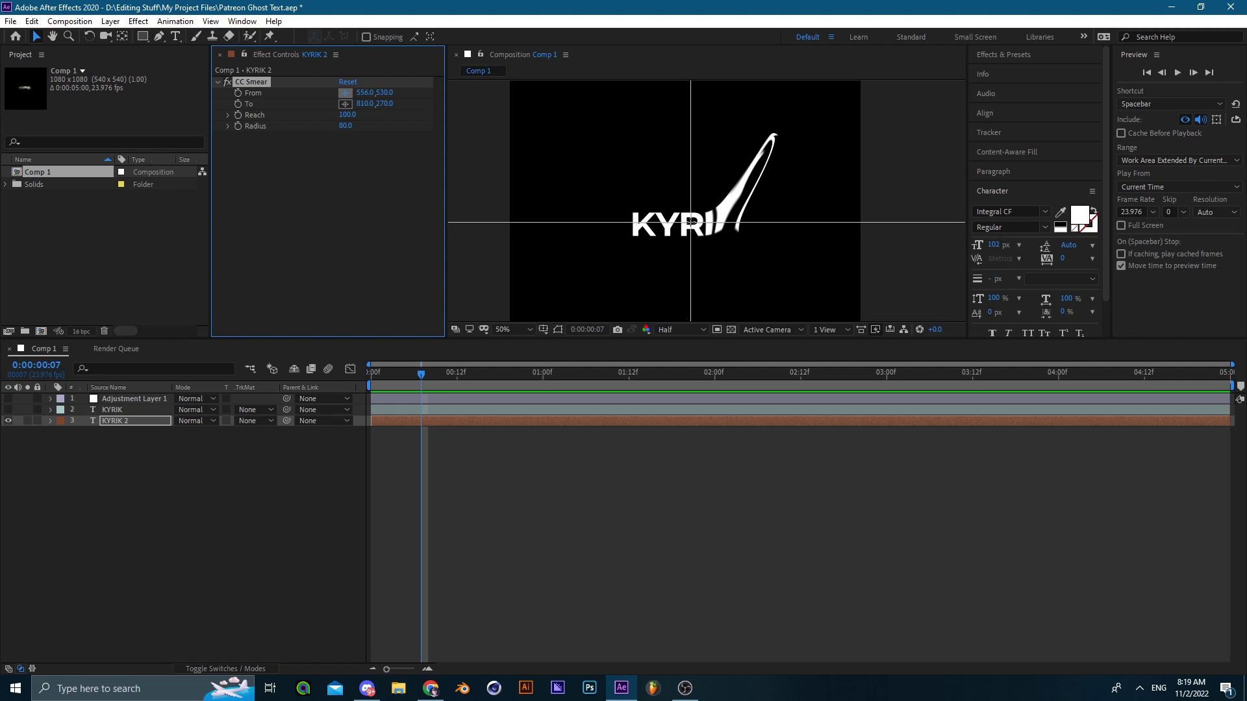
pyautogui.click(690, 222)
pyautogui.moveTo(713, 157); pyautogui.dragTo(712, 189)
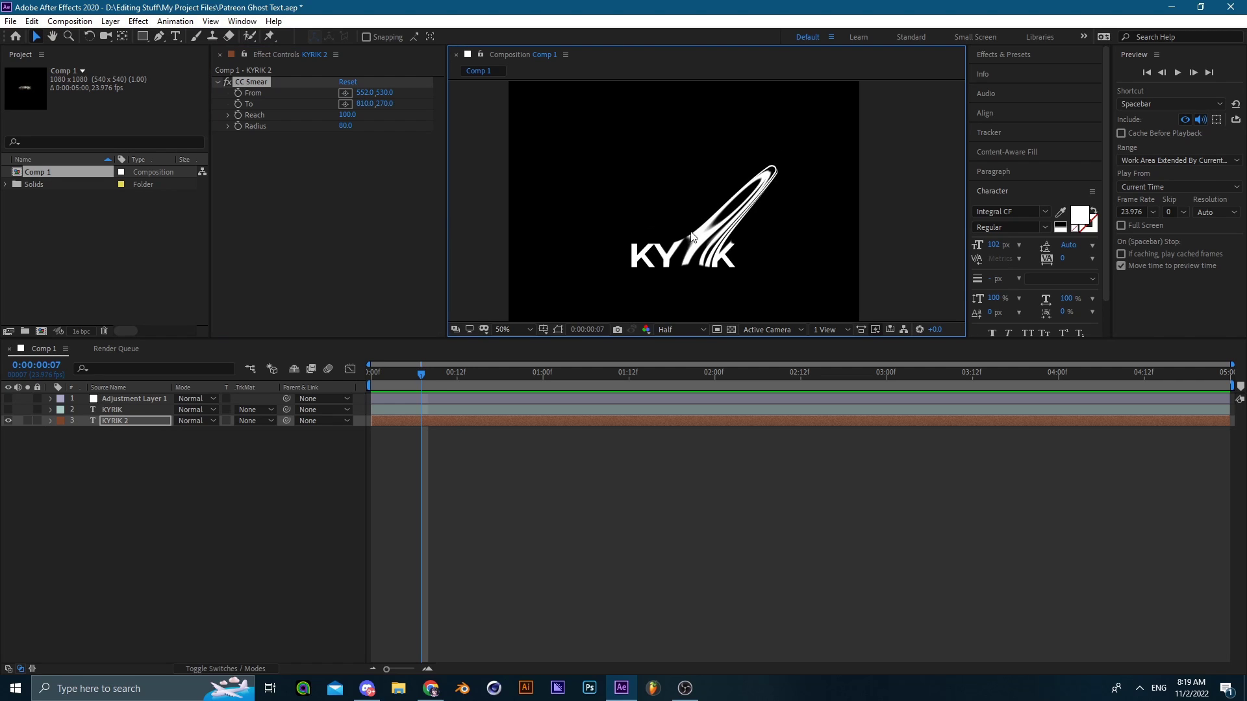
pyautogui.click(345, 104)
pyautogui.click(681, 132)
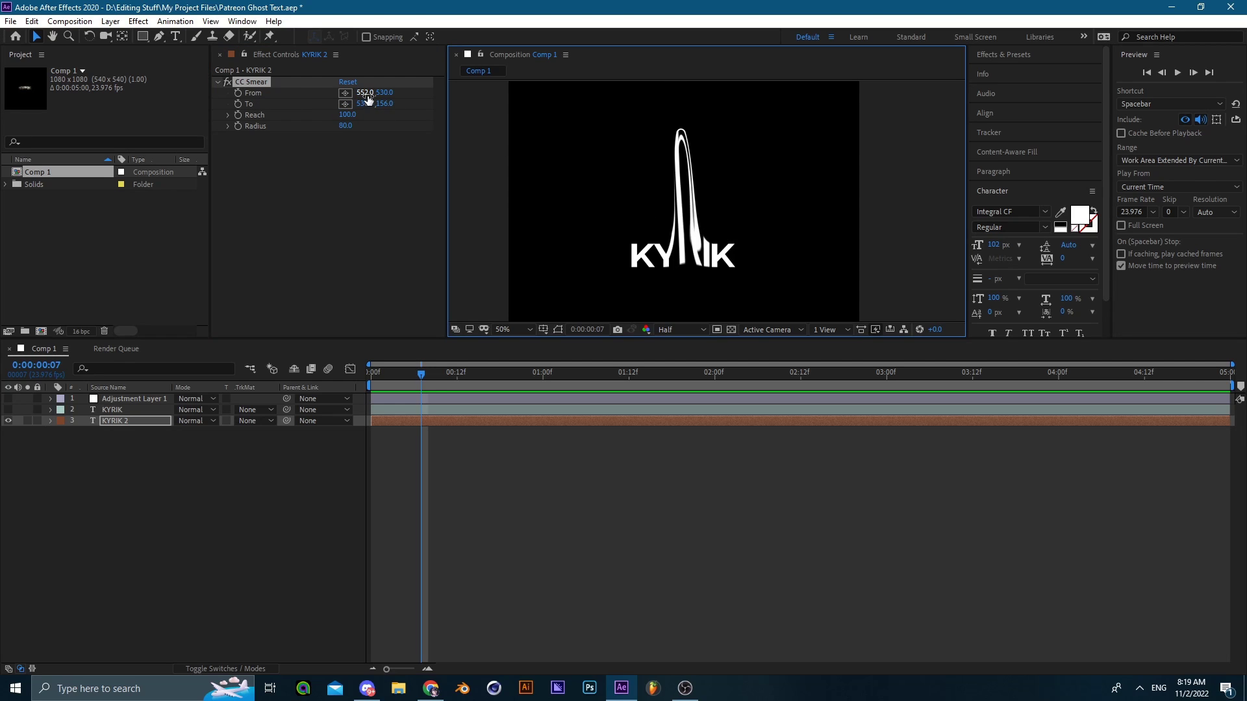
# Step: Set the CC Smear radius to 53 and start keyframing its Reach at frame 7
pyautogui.moveTo(366, 95)
pyautogui.mouseDown()
pyautogui.moveTo(413, 100)
pyautogui.moveTo(380, 100)
pyautogui.moveTo(384, 118)
pyautogui.moveTo(468, 118)
pyautogui.moveTo(349, 139)
pyautogui.moveTo(400, 155)
pyautogui.moveTo(342, 145)
pyautogui.moveTo(416, 135)
pyautogui.moveTo(241, 115)
pyautogui.mouseUp()
pyautogui.hotkey('ctrl', 'z')
pyautogui.hotkey('ctrl', 's')
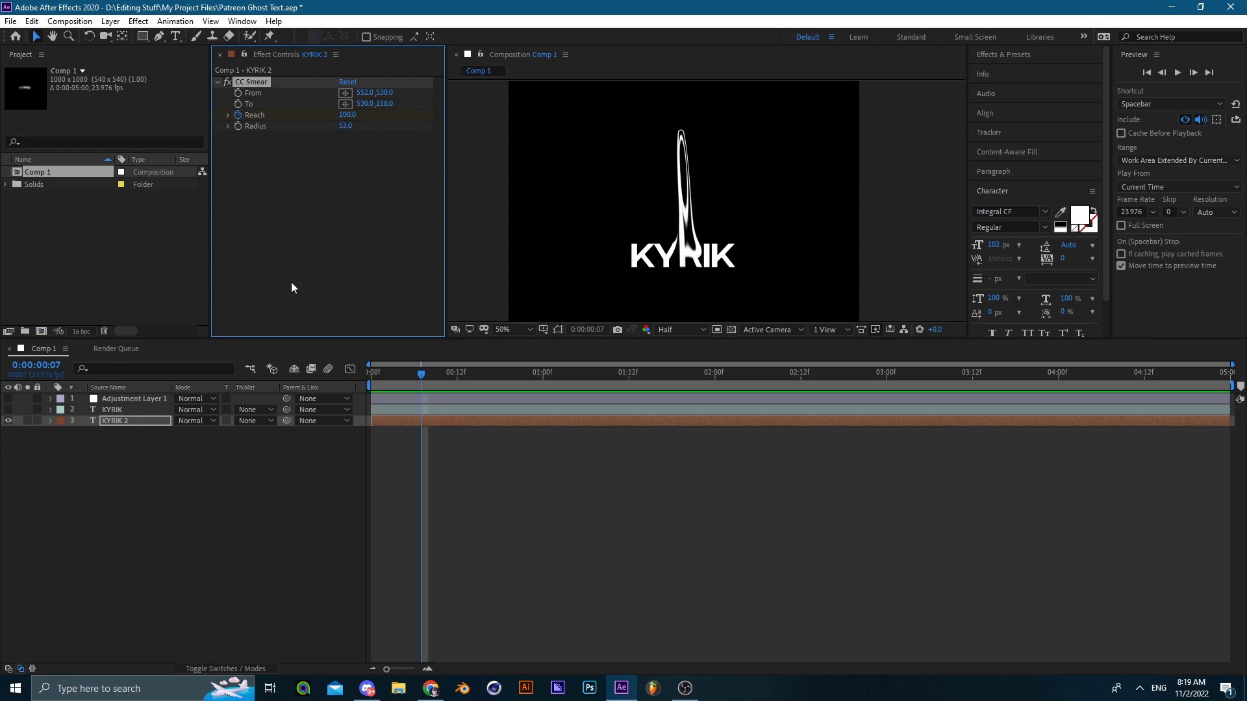
# Step: Move the Reach keyframe to just past 03:12f and save the project
pyautogui.press('u')
pyautogui.moveTo(421, 445); pyautogui.dragTo(980, 445)
pyautogui.click(926, 462)
pyautogui.hotkey('ctrl', 's')
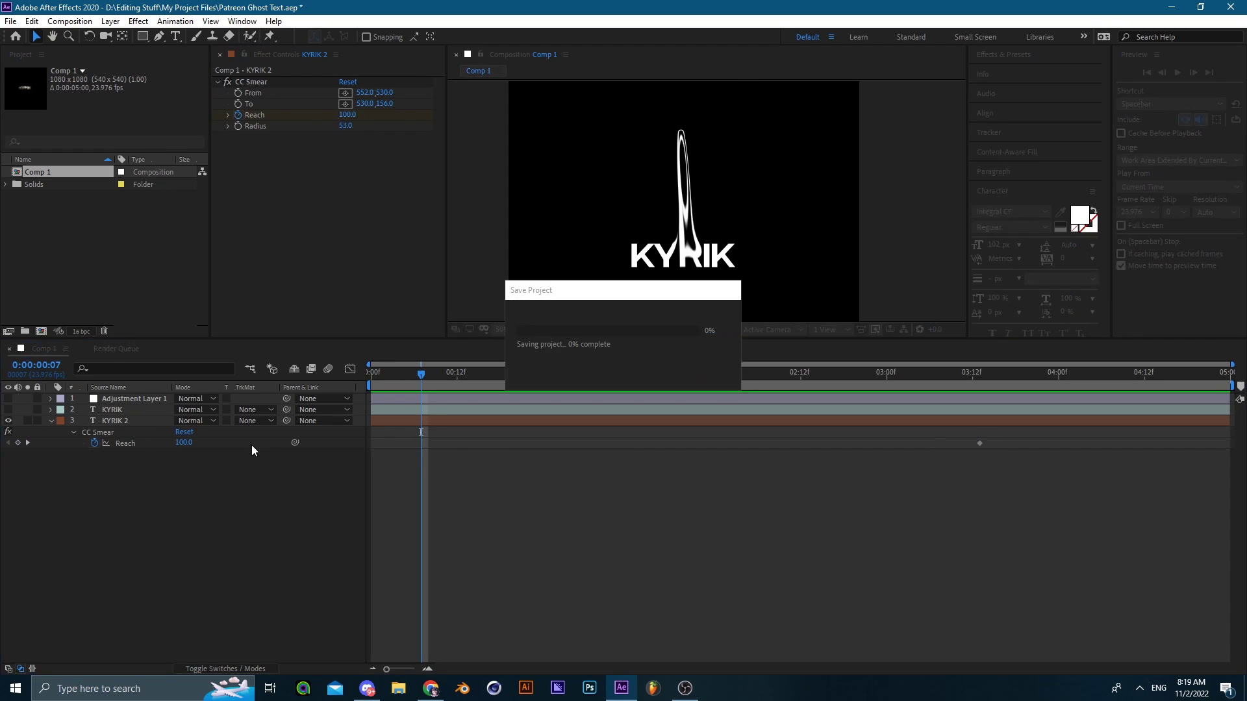
# Step: Add a Reach keyframe of 0 and move it to the start of the composition
pyautogui.moveTo(183, 443)
pyautogui.mouseDown()
pyautogui.moveTo(128, 451)
pyautogui.moveTo(183, 444)
pyautogui.mouseUp()
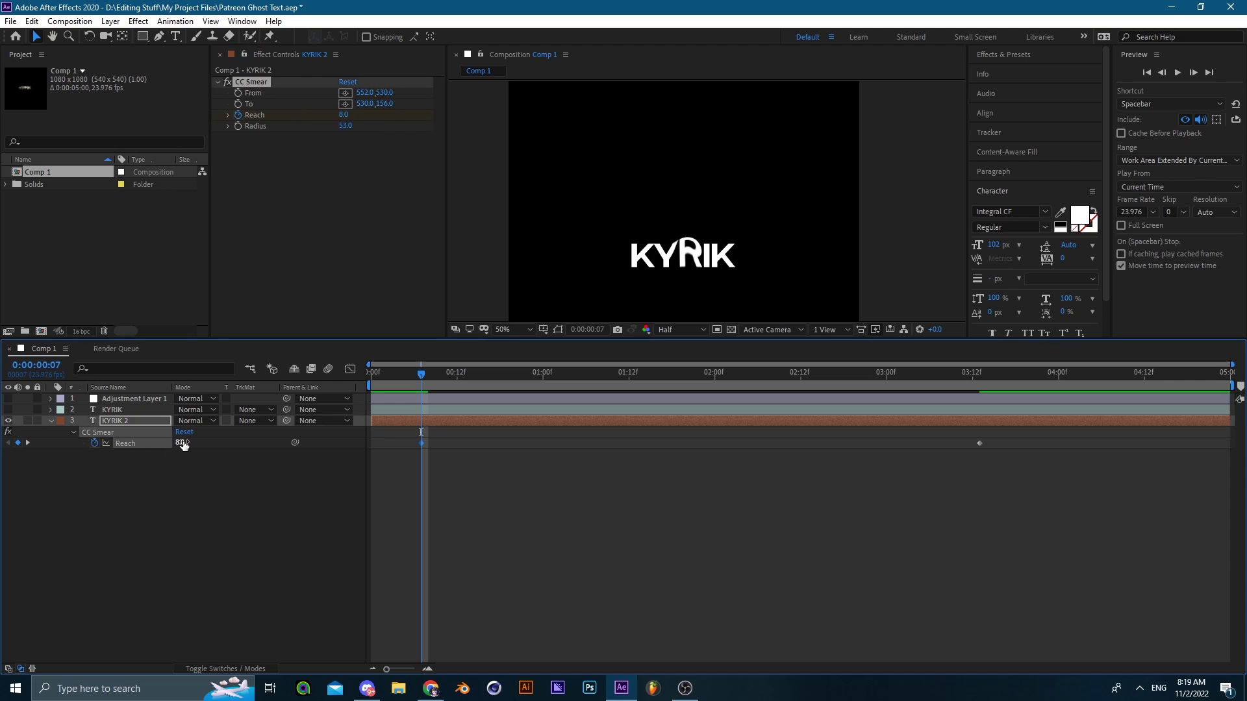
pyautogui.click(461, 463)
pyautogui.moveTo(422, 443); pyautogui.dragTo(365, 447)
# Step: Ease both Reach keyframes, reshape their graph curve to rise fast and settle slowly, and preview the animation
pyautogui.moveTo(1009, 437); pyautogui.dragTo(334, 465)
pyautogui.press('F9')
pyautogui.click(346, 370)
pyautogui.moveTo(464, 534); pyautogui.dragTo(339, 632)
pyautogui.moveTo(575, 627); pyautogui.dragTo(396, 466)
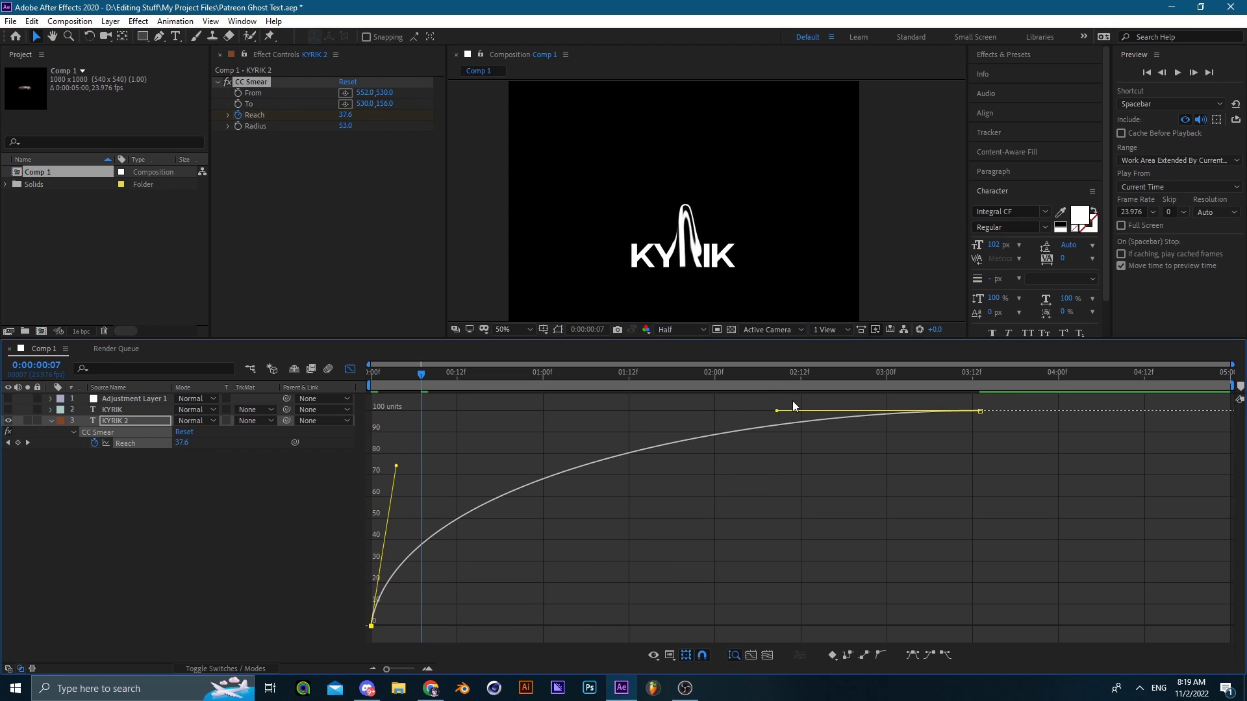
pyautogui.moveTo(777, 411); pyautogui.dragTo(368, 365)
pyautogui.press('space')
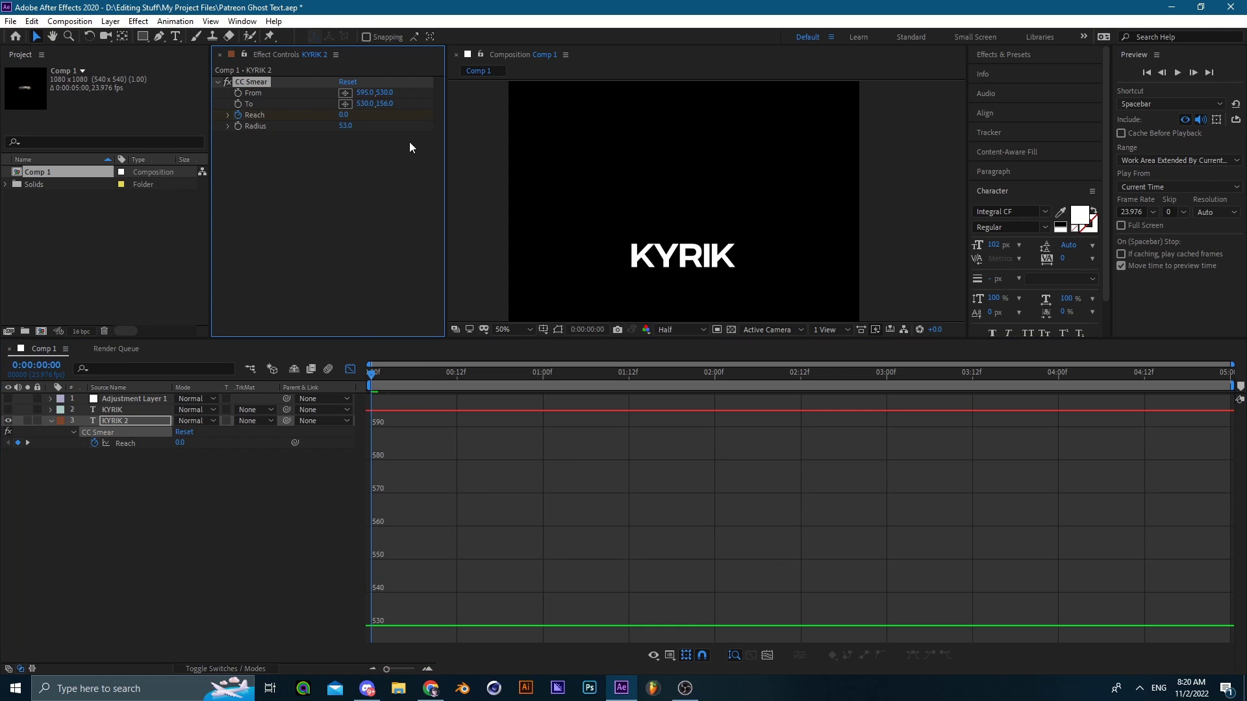
# Step: Undo the last From point change, return to the layer view and try a smear radius of 16 and another From position at frame 7
pyautogui.hotkey('ctrl', 'z')
pyautogui.click(350, 368)
pyautogui.moveTo(374, 376)
pyautogui.mouseDown()
pyautogui.moveTo(534, 392)
pyautogui.moveTo(420, 391)
pyautogui.mouseUp()
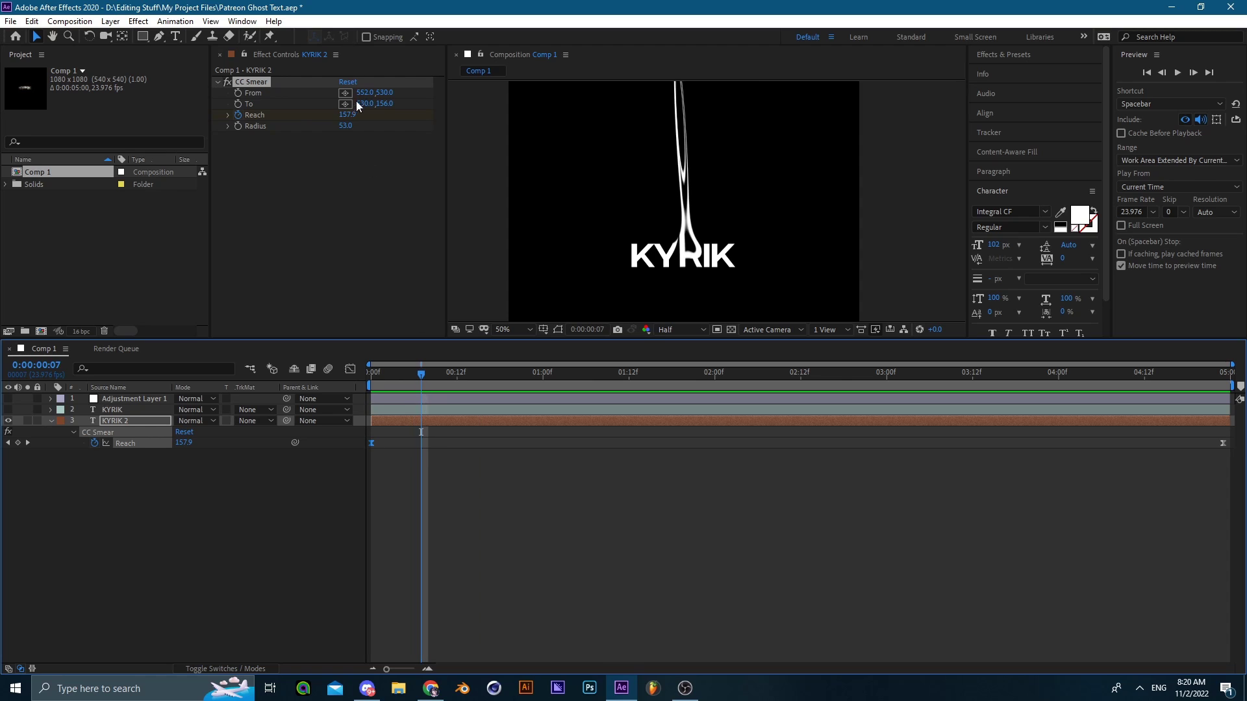
pyautogui.moveTo(347, 133); pyautogui.dragTo(330, 140)
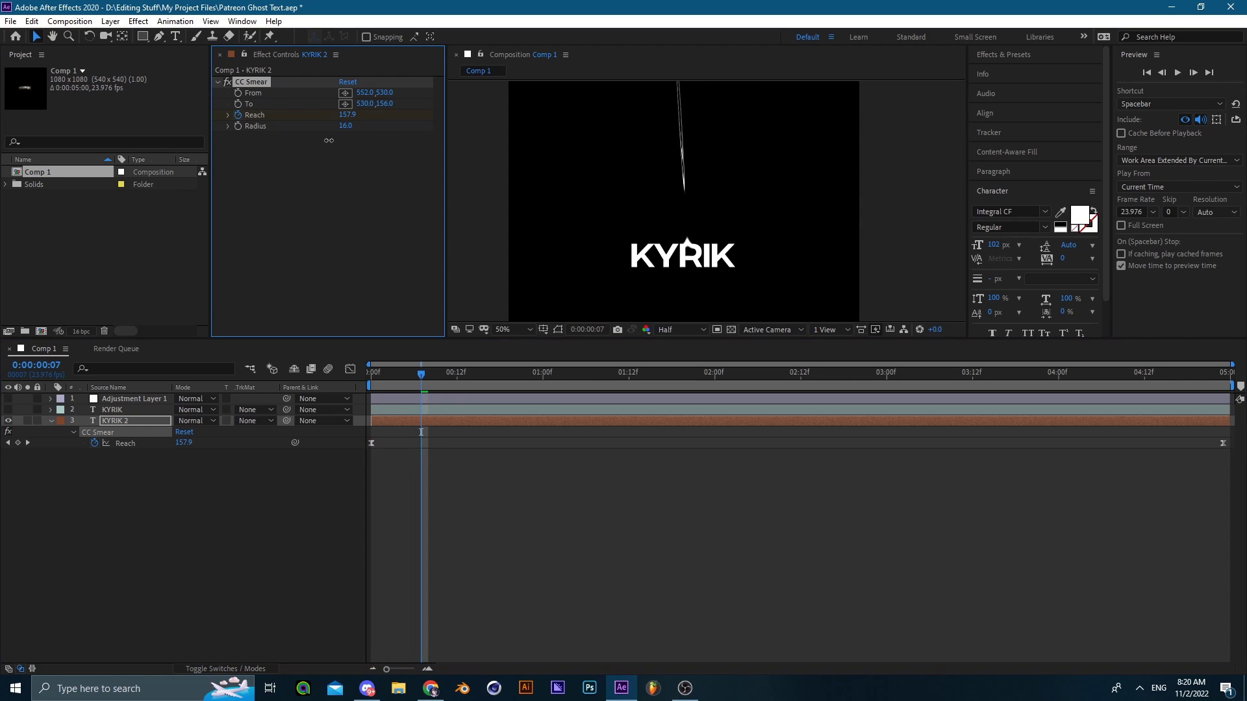
pyautogui.moveTo(367, 97); pyautogui.dragTo(337, 102)
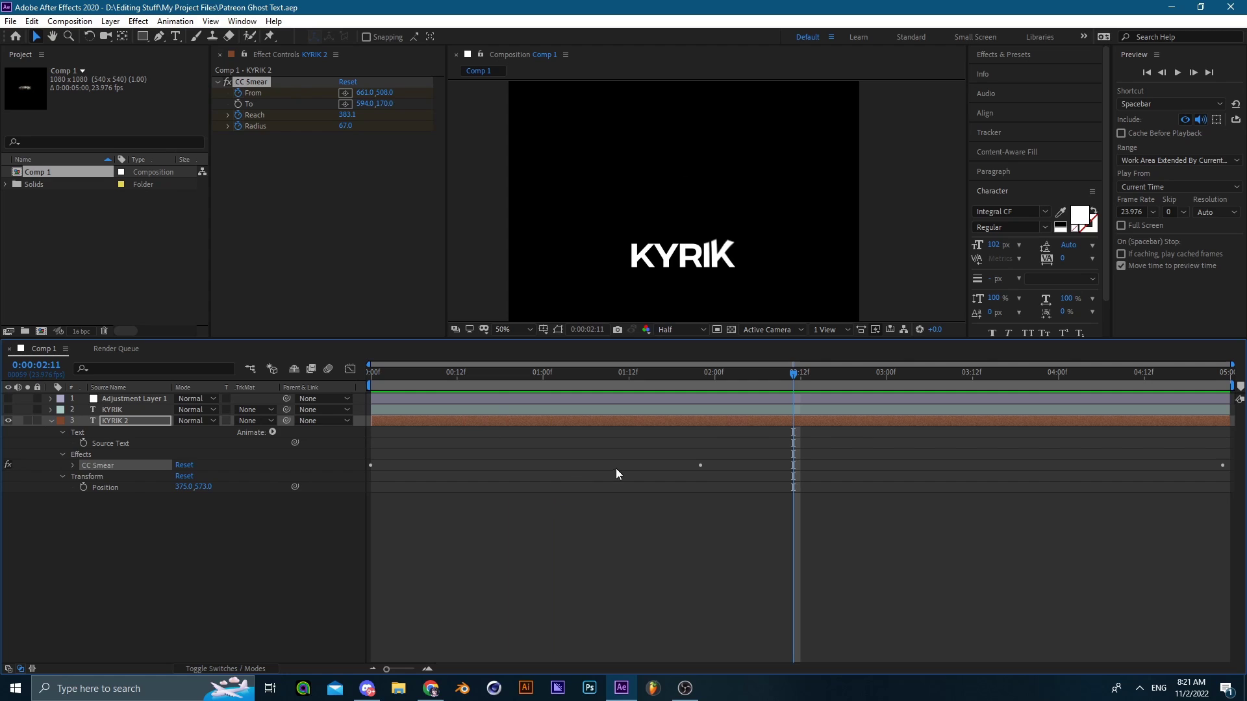
# Step: Reveal the keyframed CC Smear properties and examine the smear motion across the first two seconds
pyautogui.press('u')
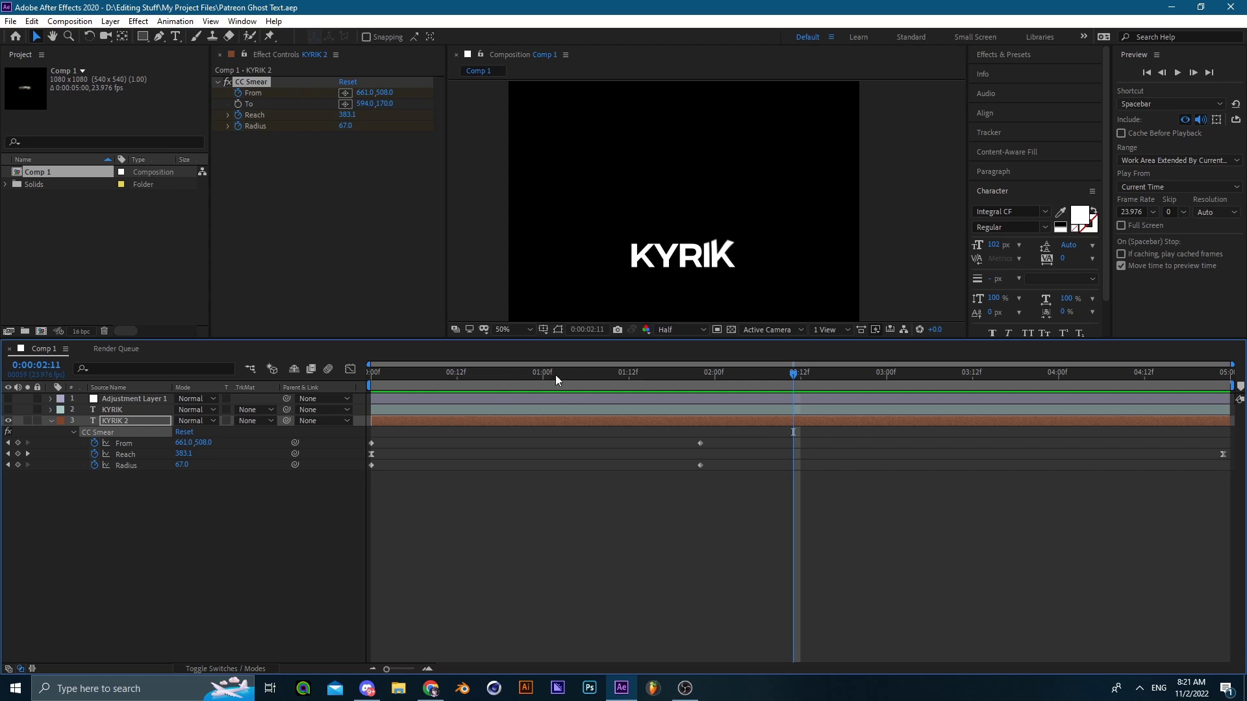
pyautogui.moveTo(555, 375); pyautogui.dragTo(368, 388)
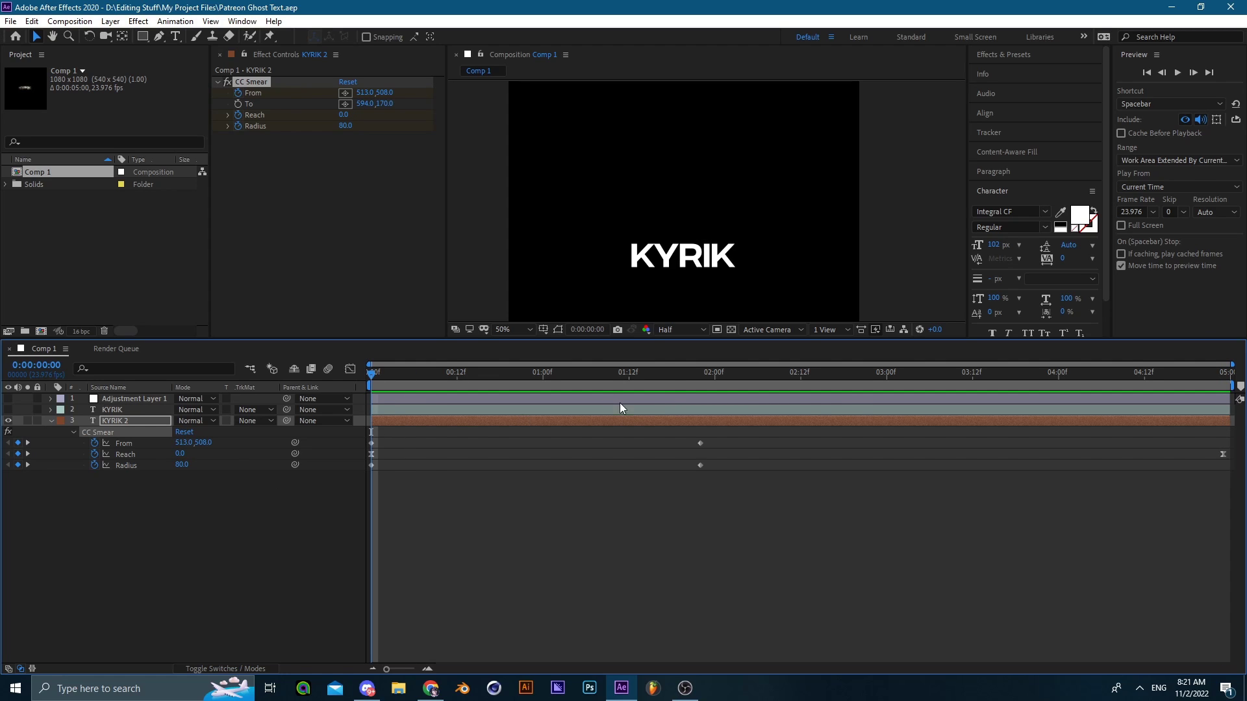
pyautogui.moveTo(710, 377); pyautogui.dragTo(722, 379)
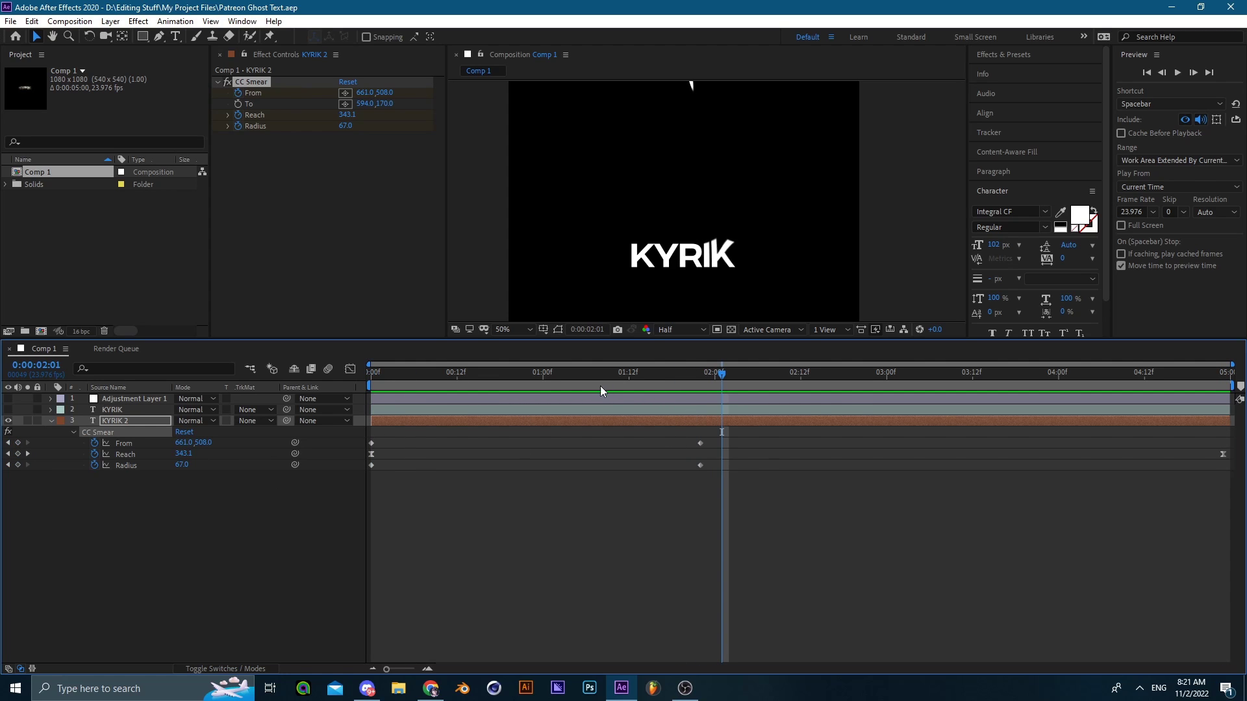
pyautogui.press('Home')
pyautogui.click(513, 330)
pyautogui.click(496, 427)
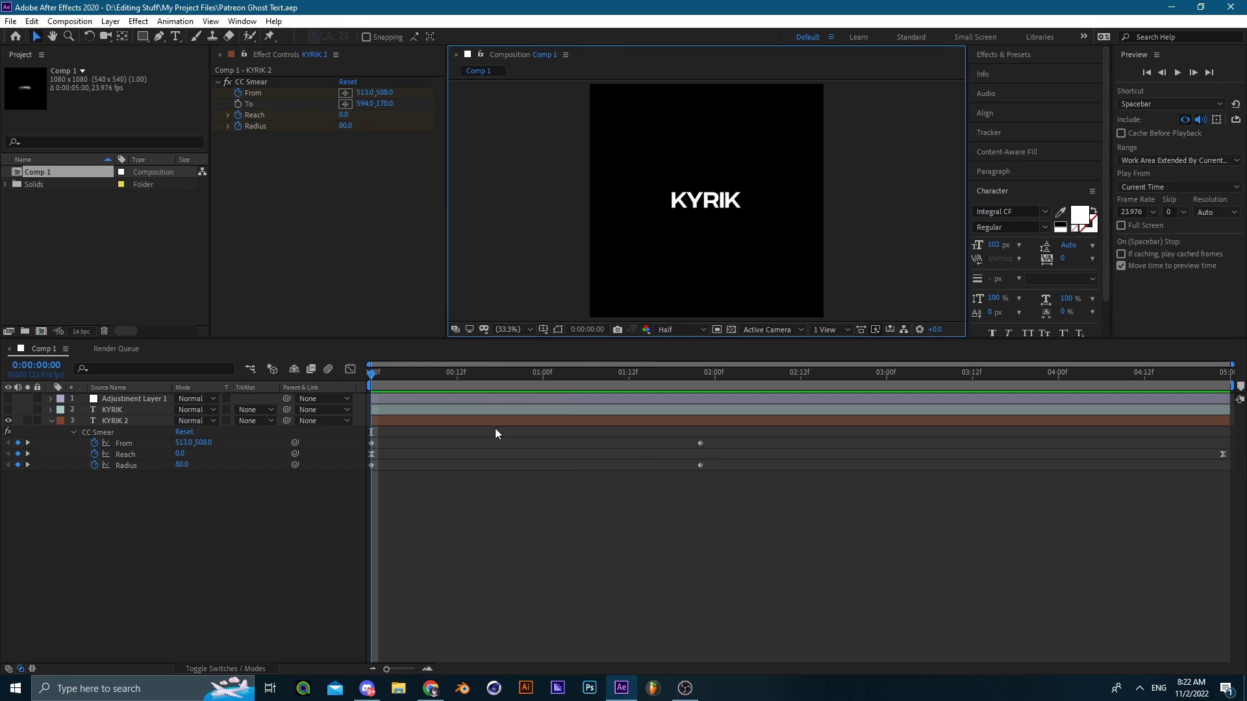
# Step: Apply the CC Wide Time effect to the KYRIK 2 layer with the playhead at frame 22
pyautogui.click(453, 421)
pyautogui.moveTo(450, 359)
pyautogui.mouseDown()
pyautogui.moveTo(555, 368)
pyautogui.moveTo(516, 369)
pyautogui.moveTo(528, 366)
pyautogui.mouseUp()
pyautogui.moveTo(701, 195); pyautogui.dragTo(682, 226)
pyautogui.scroll(1, 682, 226)
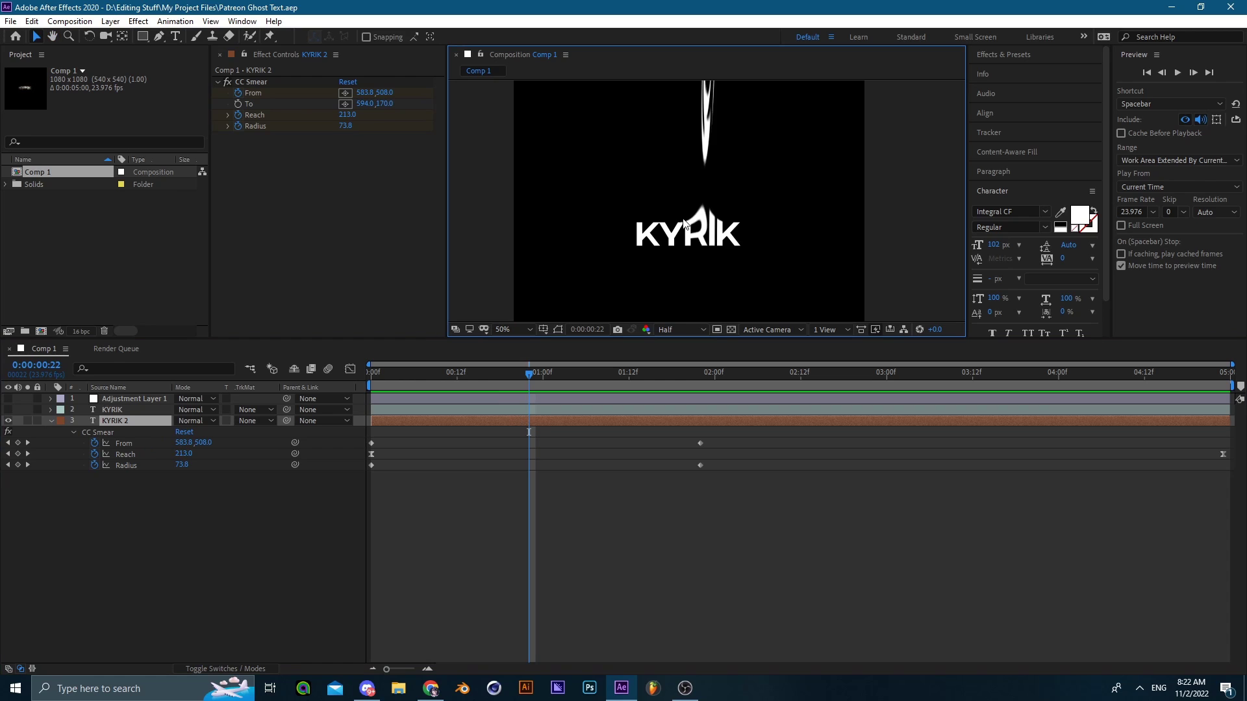
pyautogui.hotkey('ctrl', 'space')
pyautogui.write('cc wide')
pyautogui.press('Return')
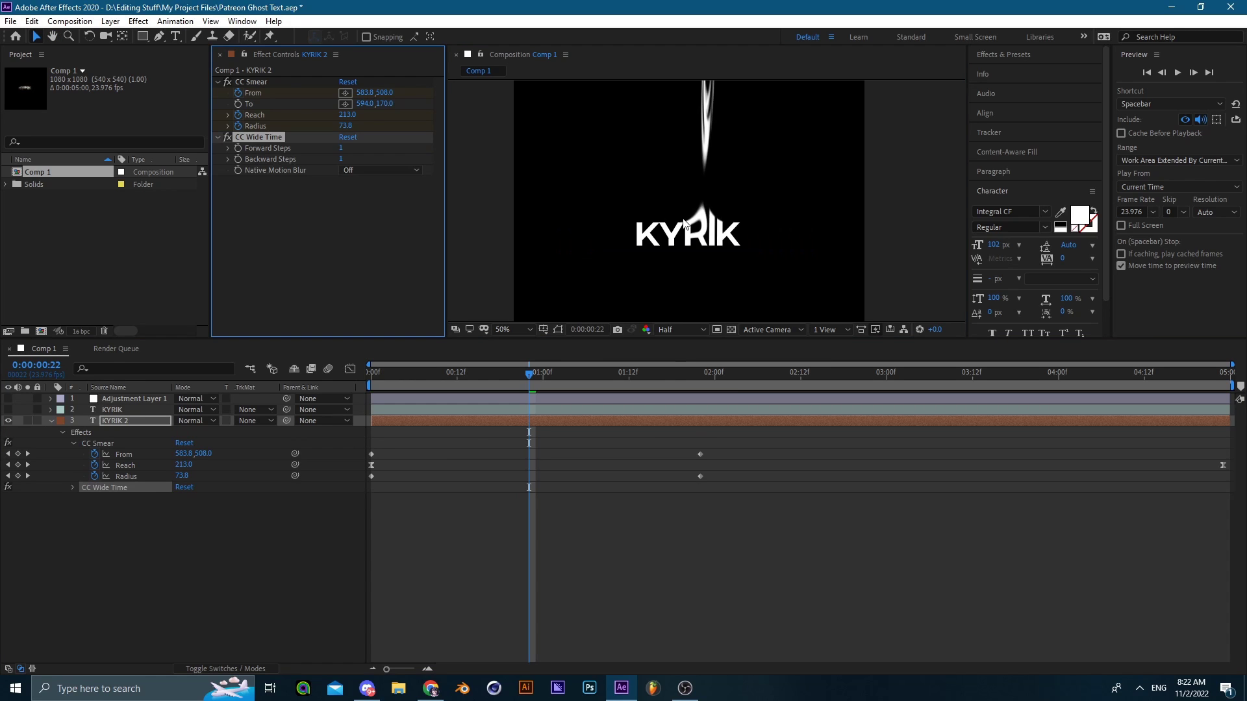
# Step: Save the project and set CC Wide Time's Forward Steps to 8
pyautogui.hotkey('ctrl', 's')
pyautogui.write('8')
pyautogui.press('Return')
pyautogui.scroll(2, 547, 192)
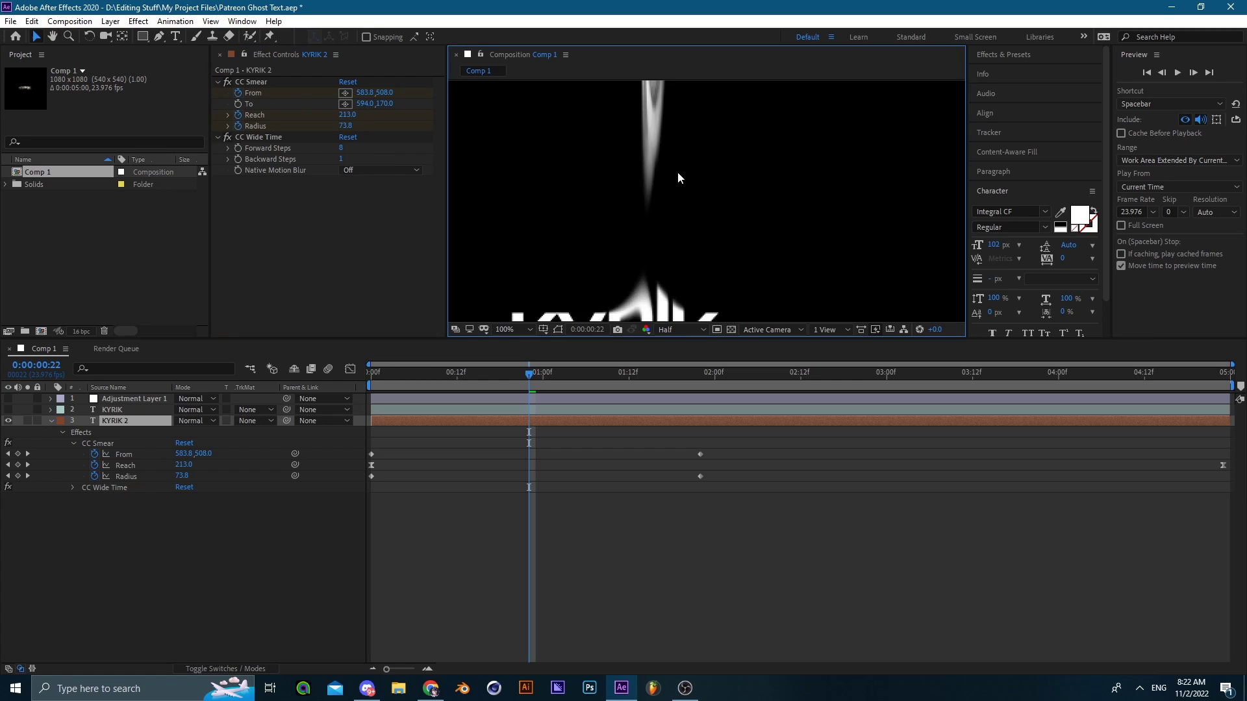
# Step: Adjust CC Wide Time's Forward Steps on the KYRIK 2 layer at frame 22
pyautogui.moveTo(676, 171); pyautogui.dragTo(656, 202)
pyautogui.click(340, 149)
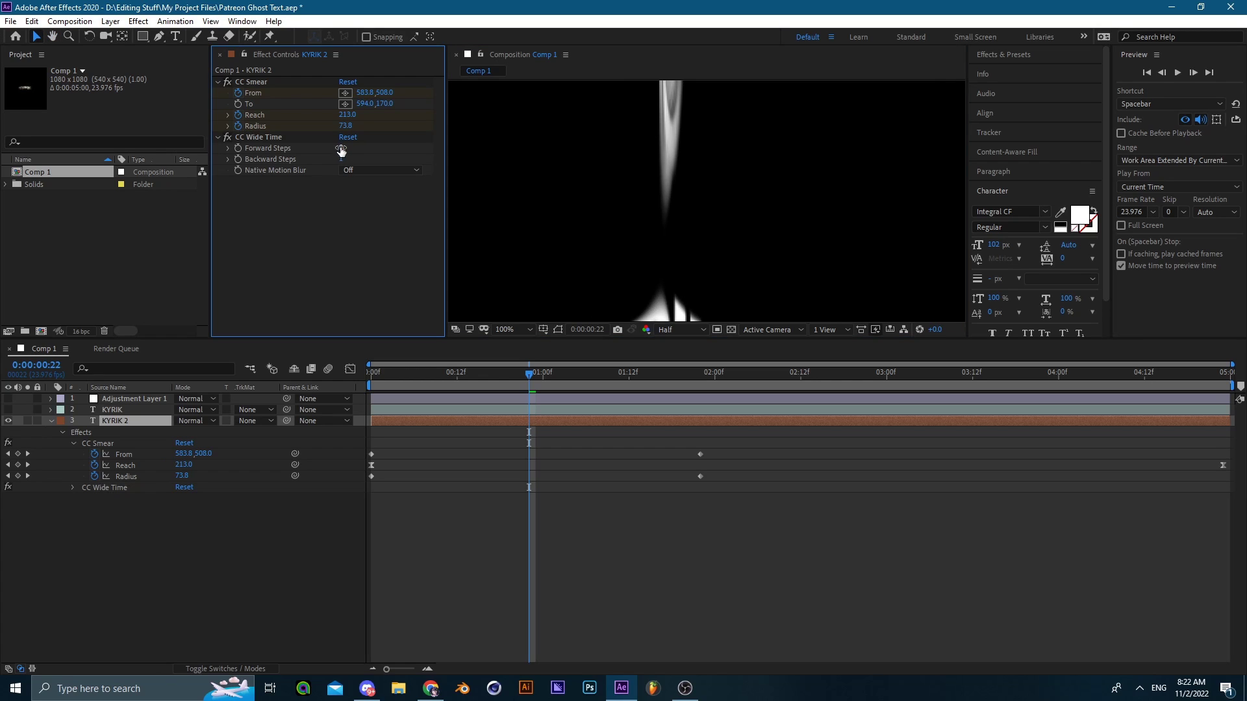
pyautogui.moveTo(345, 151); pyautogui.dragTo(347, 156)
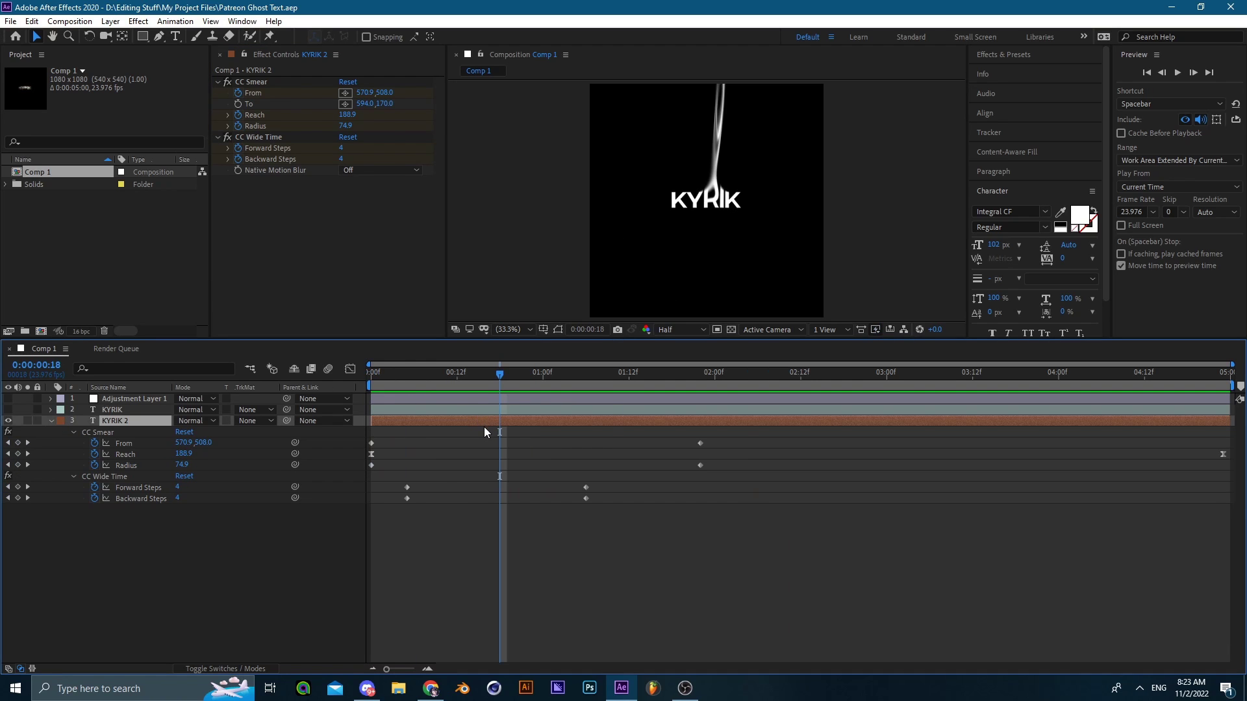
# Step: Apply the Deep Glow effect to the KYRIK 2 layer with a radius of 1320 and an exposure of 0.60
pyautogui.hotkey('ctrl', 'space')
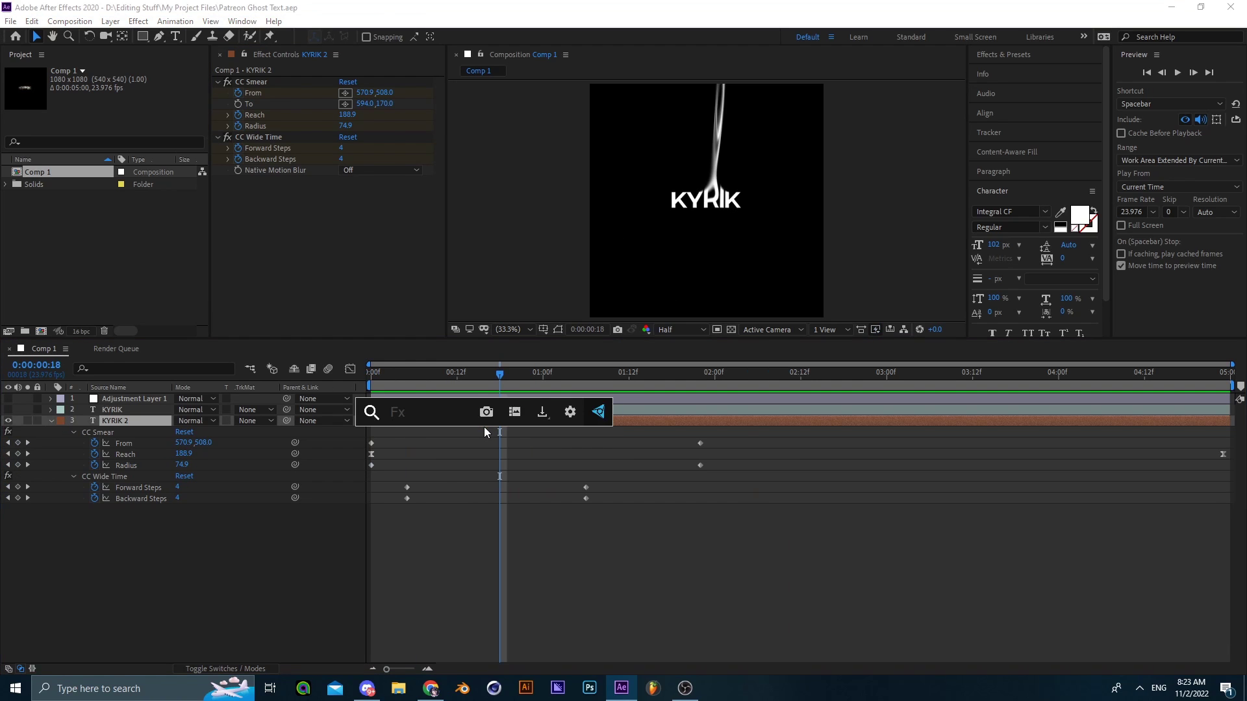
pyautogui.write('deep')
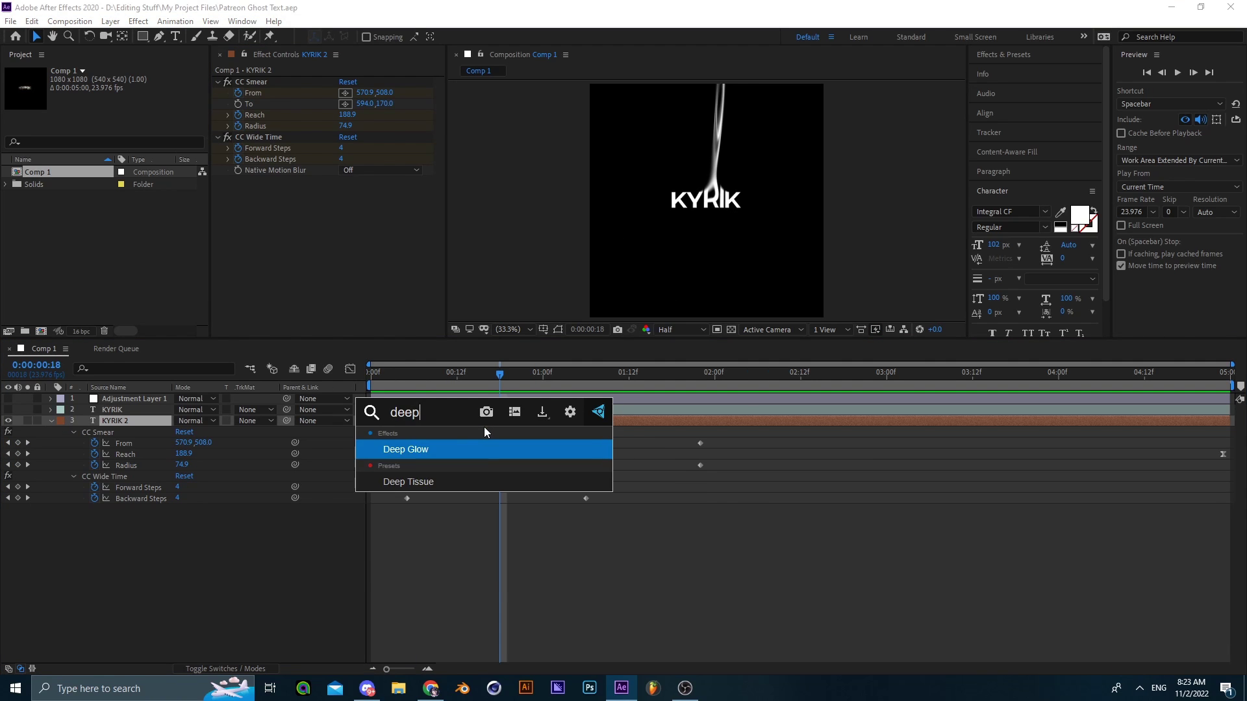
pyautogui.press('Return')
pyautogui.moveTo(346, 111); pyautogui.dragTo(305, 130)
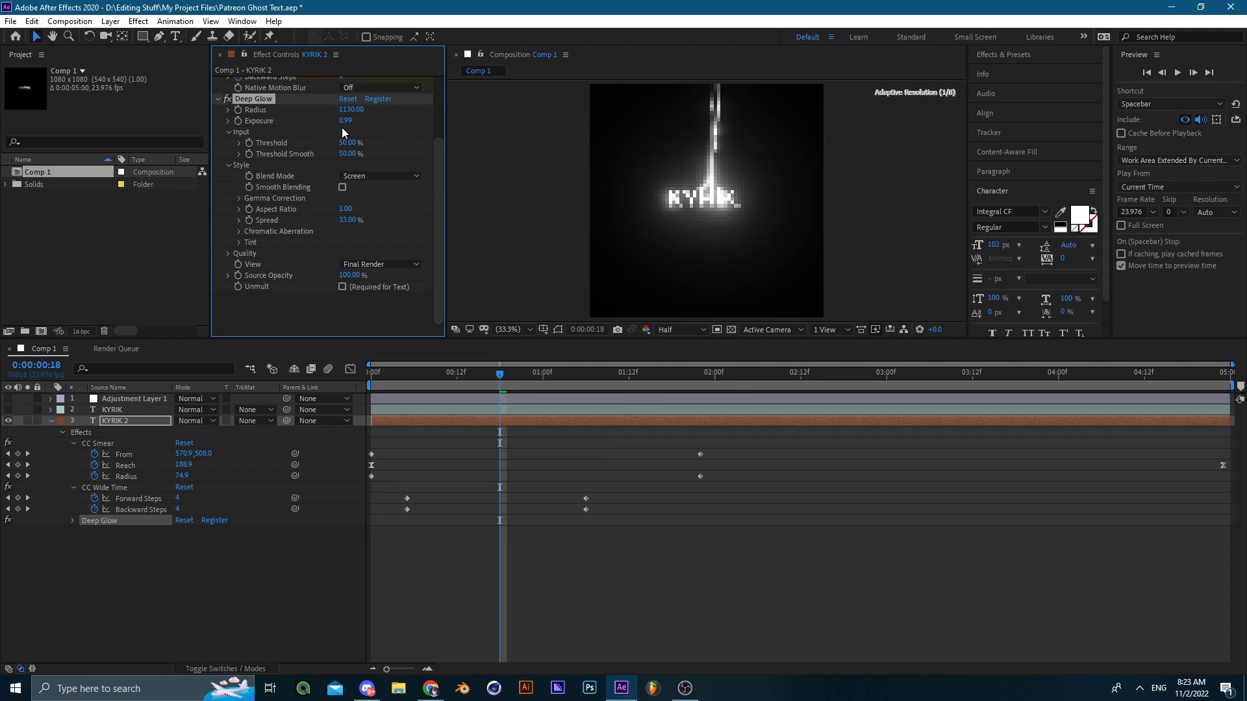
pyautogui.click(346, 121)
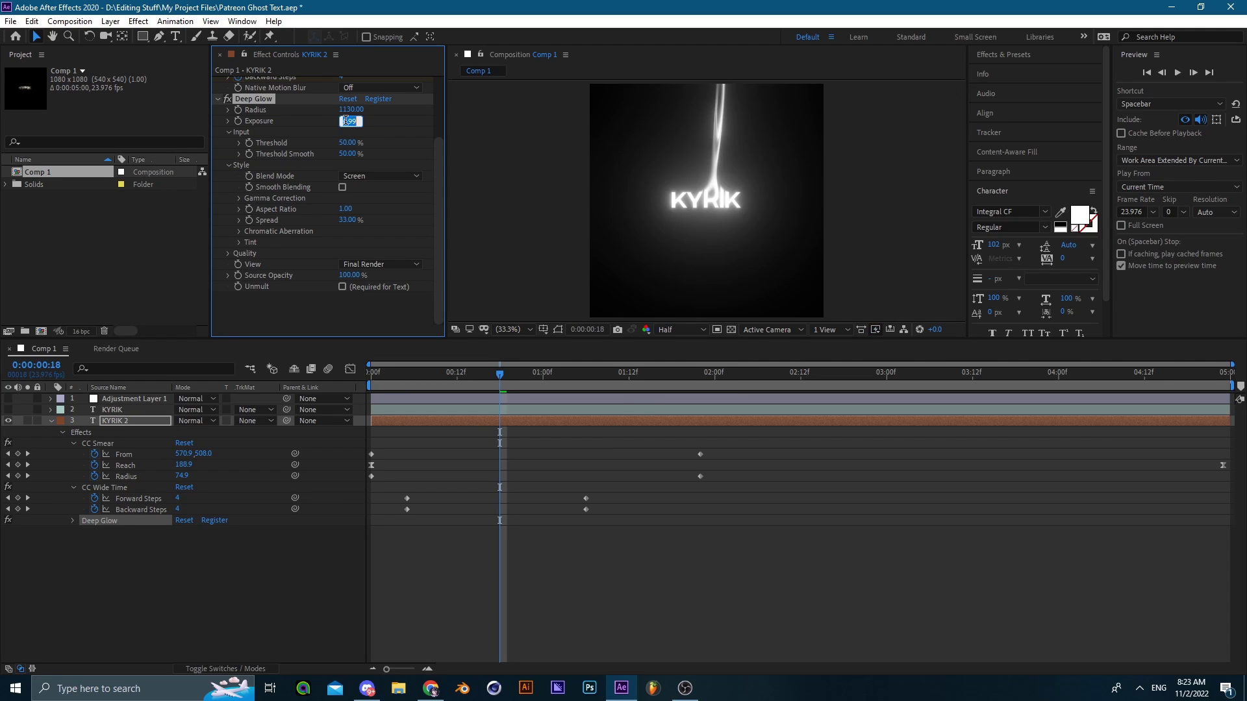
pyautogui.click(498, 488)
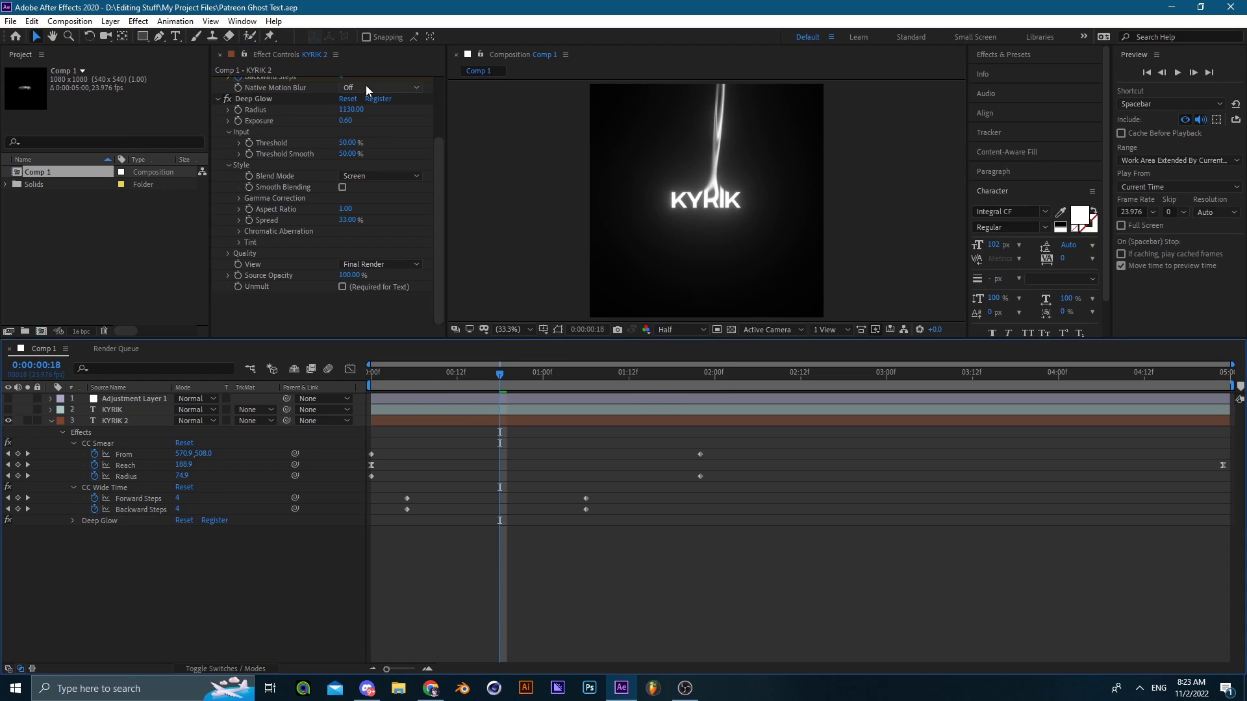
pyautogui.moveTo(349, 110); pyautogui.dragTo(370, 125)
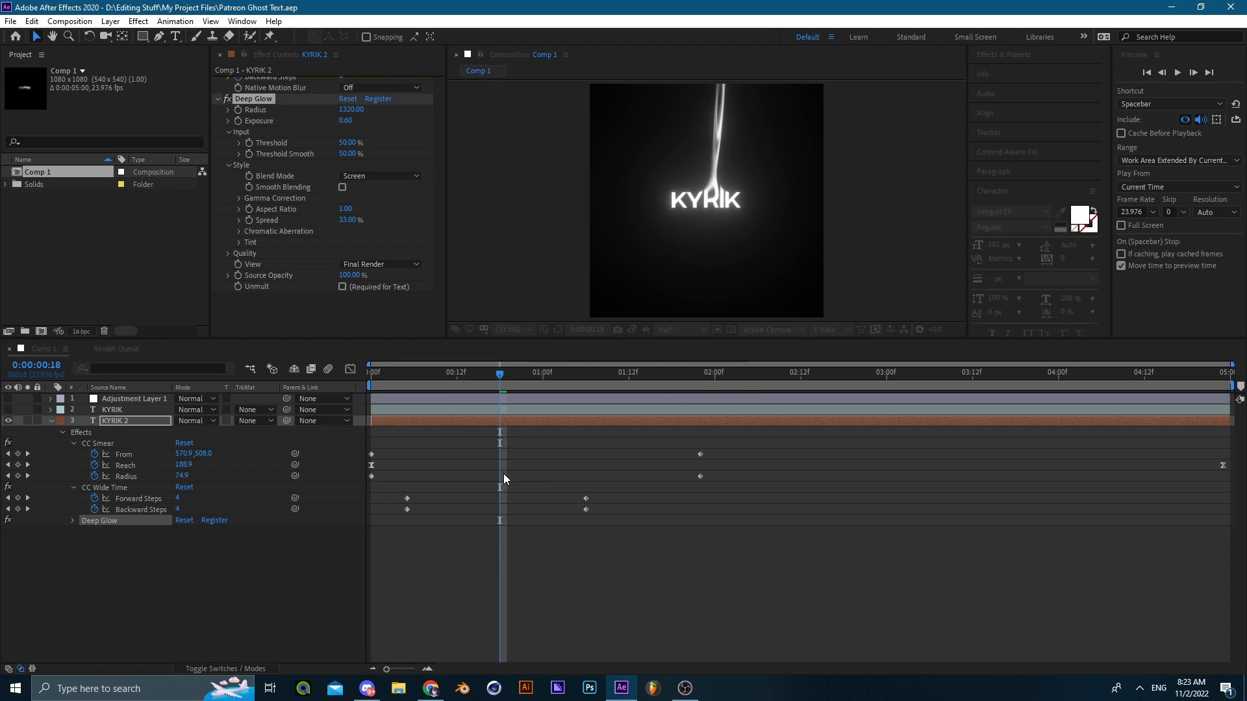
# Step: Create a new adjustment layer and place it directly above the KYRIK 2 layer
pyautogui.click(481, 409)
pyautogui.click(482, 400)
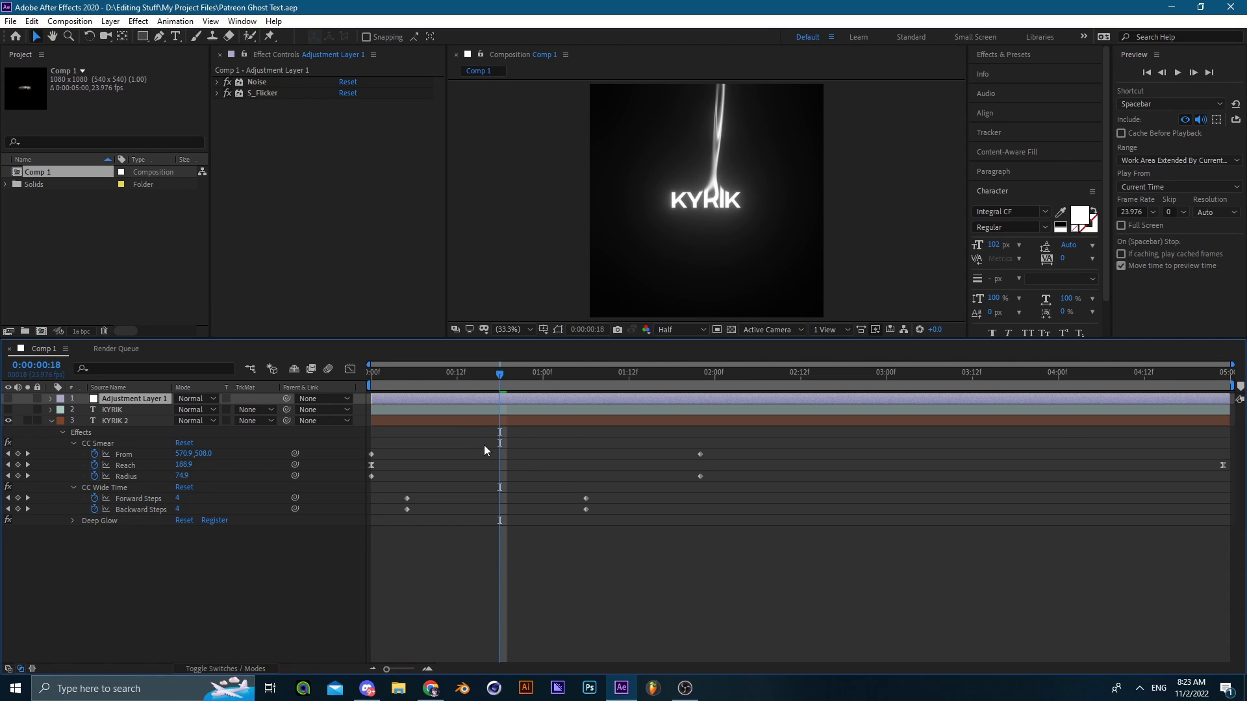
pyautogui.hotkey('ctrl', 'alt', 'y')
pyautogui.moveTo(119, 400); pyautogui.dragTo(115, 428)
# Step: Apply the Noise effect to the new adjustment layer and the Vegas effect to the KYRIK 2 layer
pyautogui.hotkey('ctrl', 'space')
pyautogui.write('vegas')
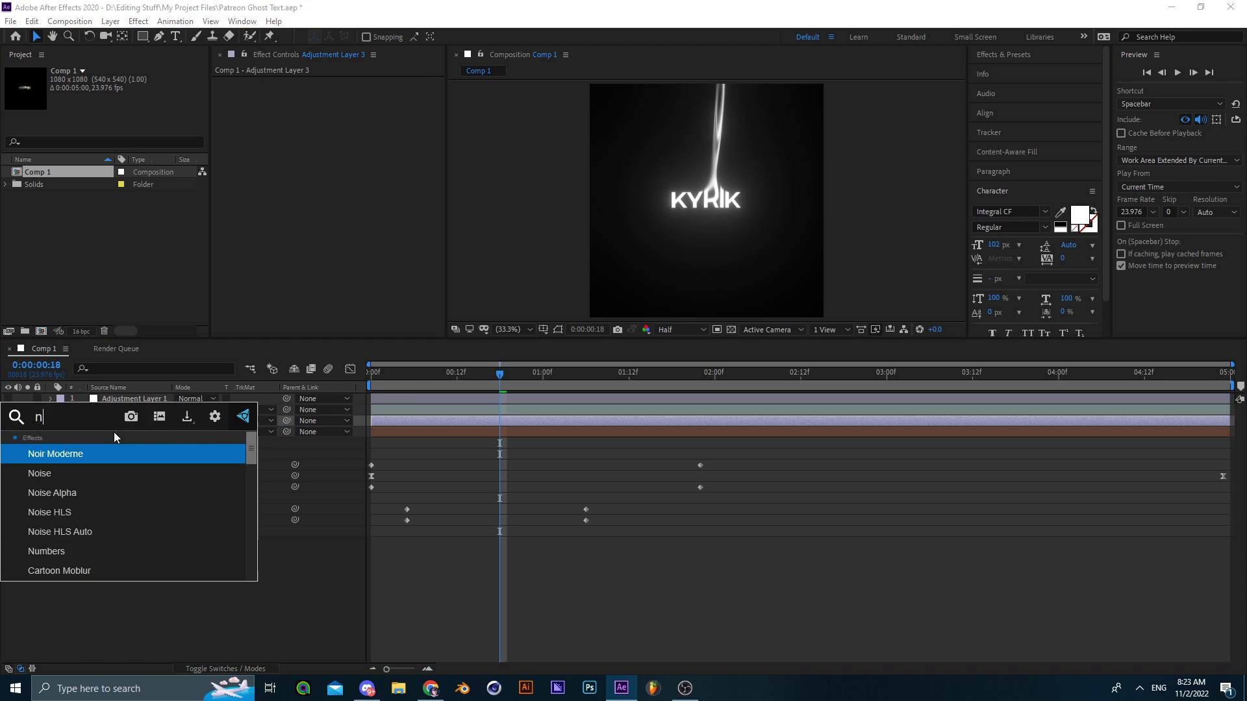
pyautogui.press('Return')
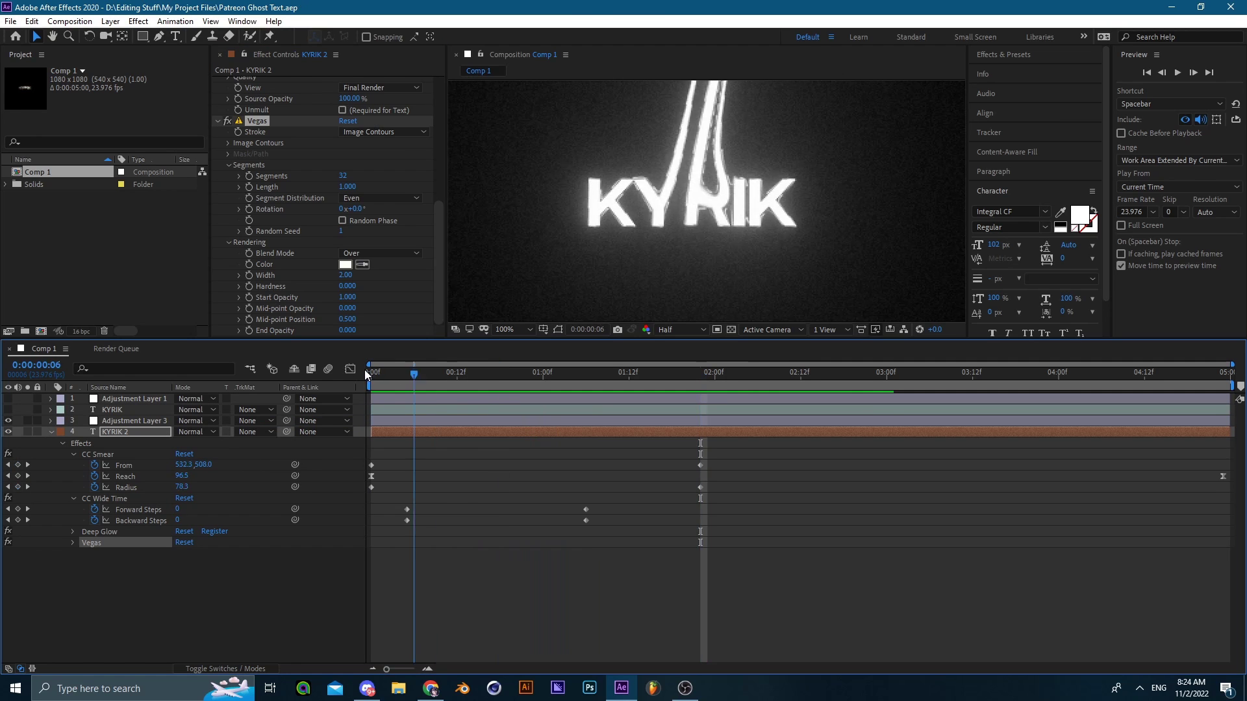
# Step: Examine the Vegas outline on the KYRIK letters up close at frame 0 and through the first half second of motion
pyautogui.click(365, 371)
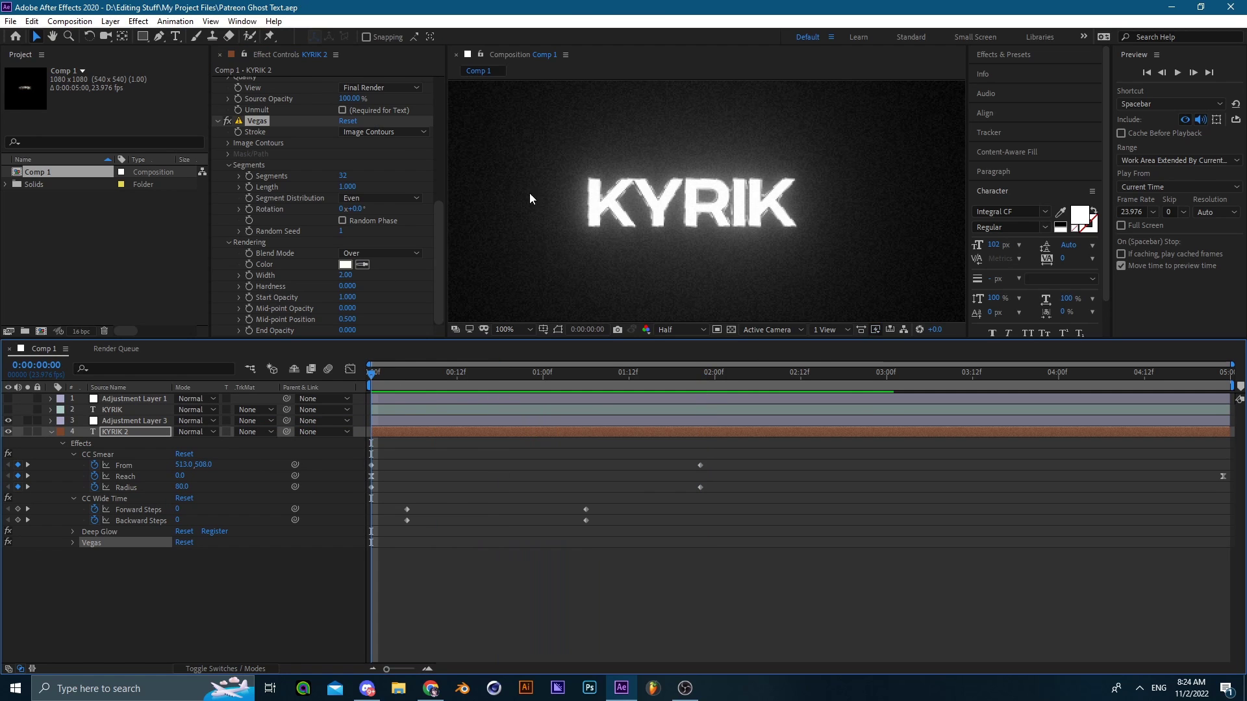
pyautogui.click(383, 135)
pyautogui.click(325, 157)
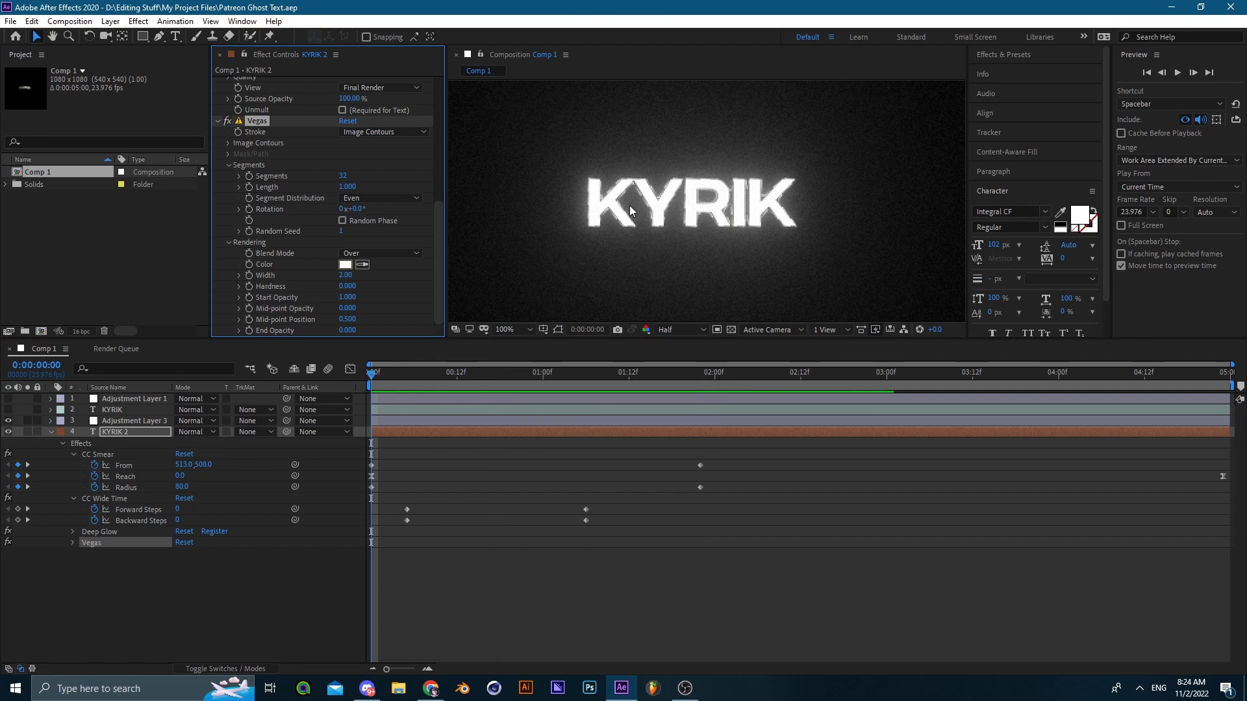
pyautogui.scroll(1, 630, 205)
pyautogui.moveTo(422, 373)
pyautogui.mouseDown()
pyautogui.moveTo(748, 415)
pyautogui.moveTo(603, 427)
pyautogui.moveTo(334, 383)
pyautogui.moveTo(637, 401)
pyautogui.moveTo(372, 365)
pyautogui.mouseUp()
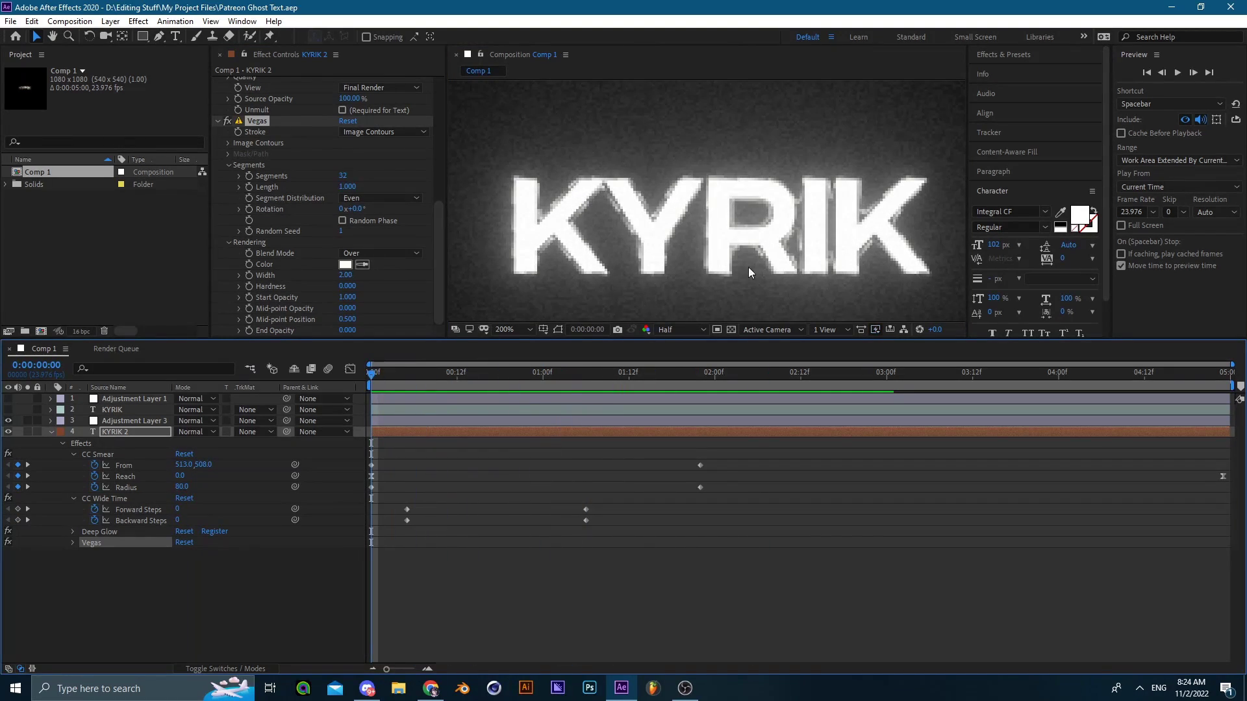
pyautogui.press('space')
pyautogui.click(448, 373)
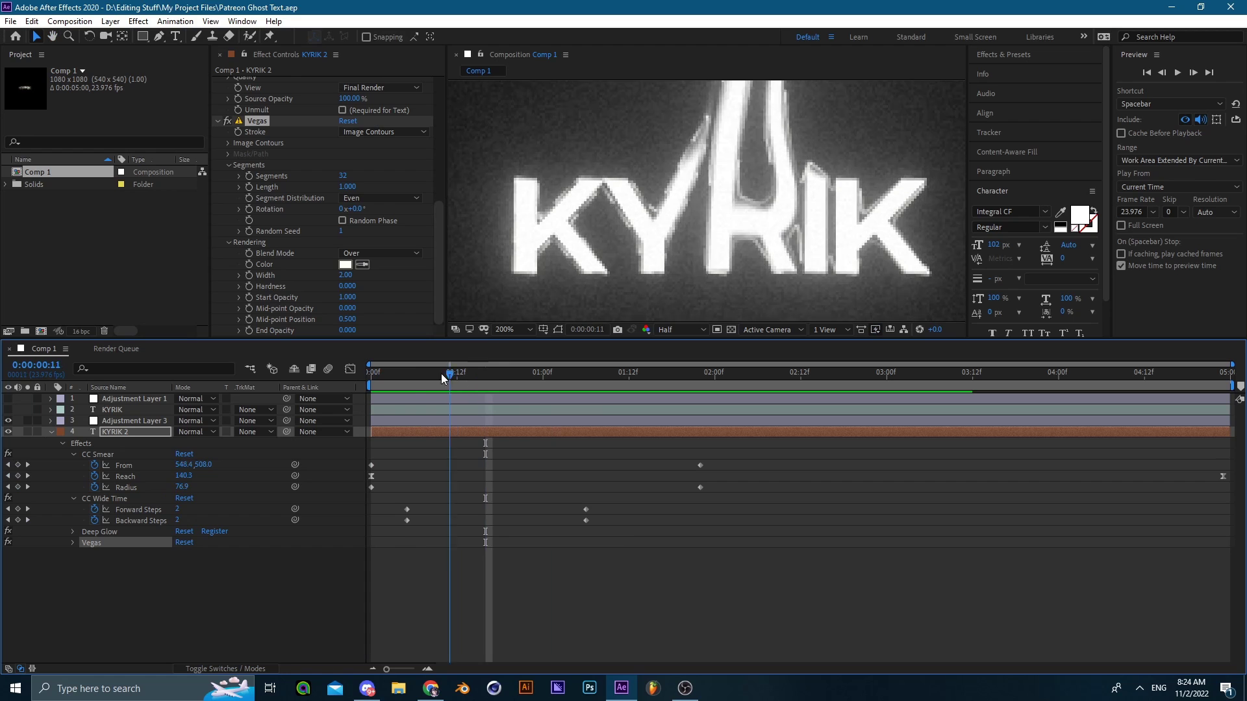
pyautogui.moveTo(442, 373); pyautogui.dragTo(371, 376)
pyautogui.scroll(3, 695, 237)
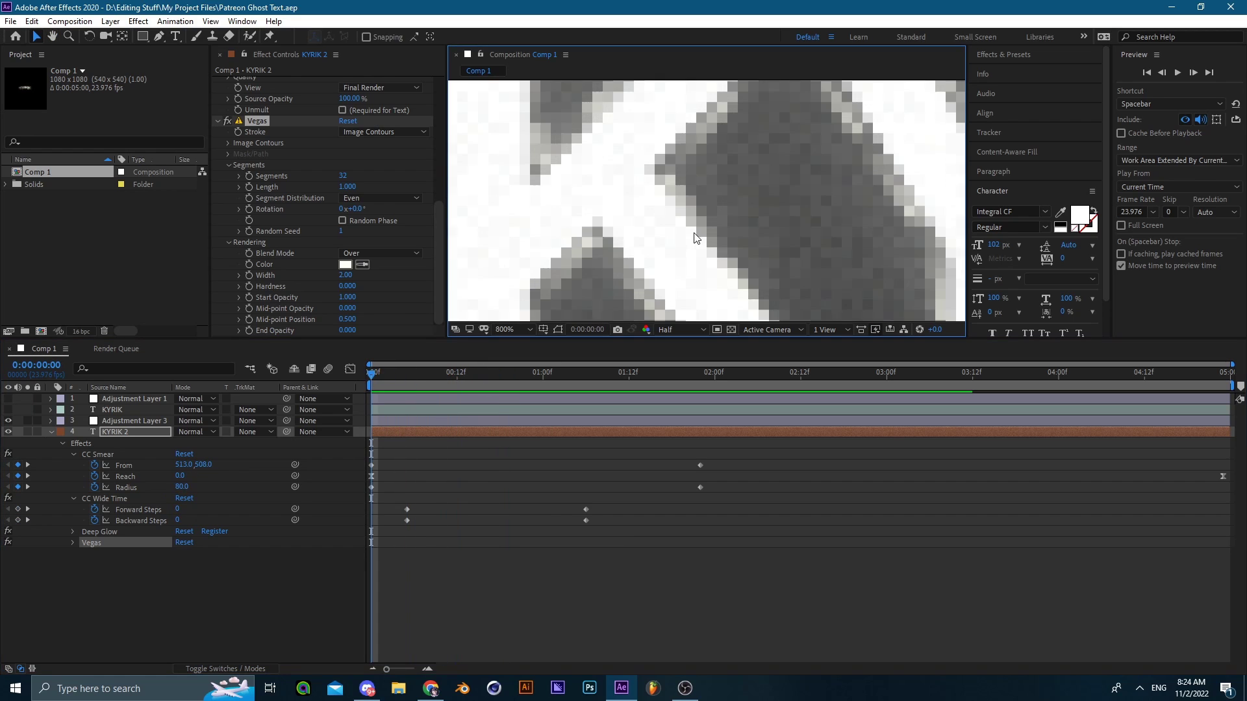
pyautogui.scroll(-1, 694, 235)
pyautogui.moveTo(707, 219); pyautogui.dragTo(482, 270)
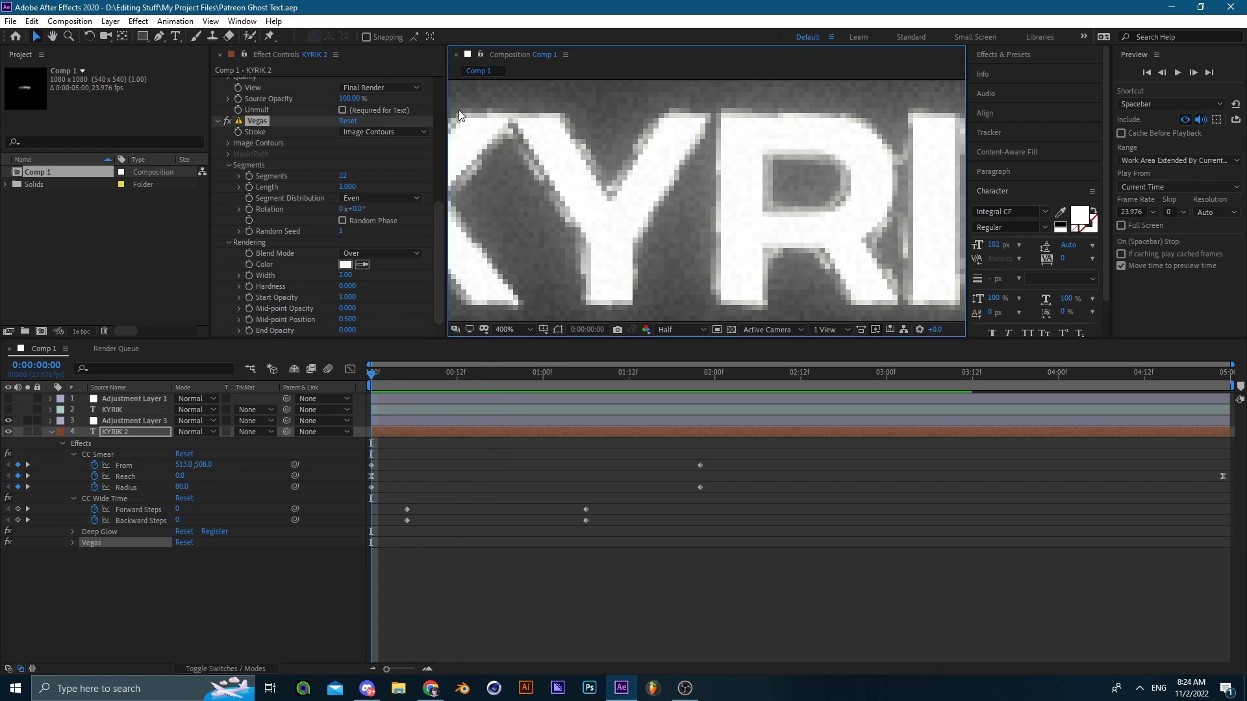
pyautogui.click(228, 121)
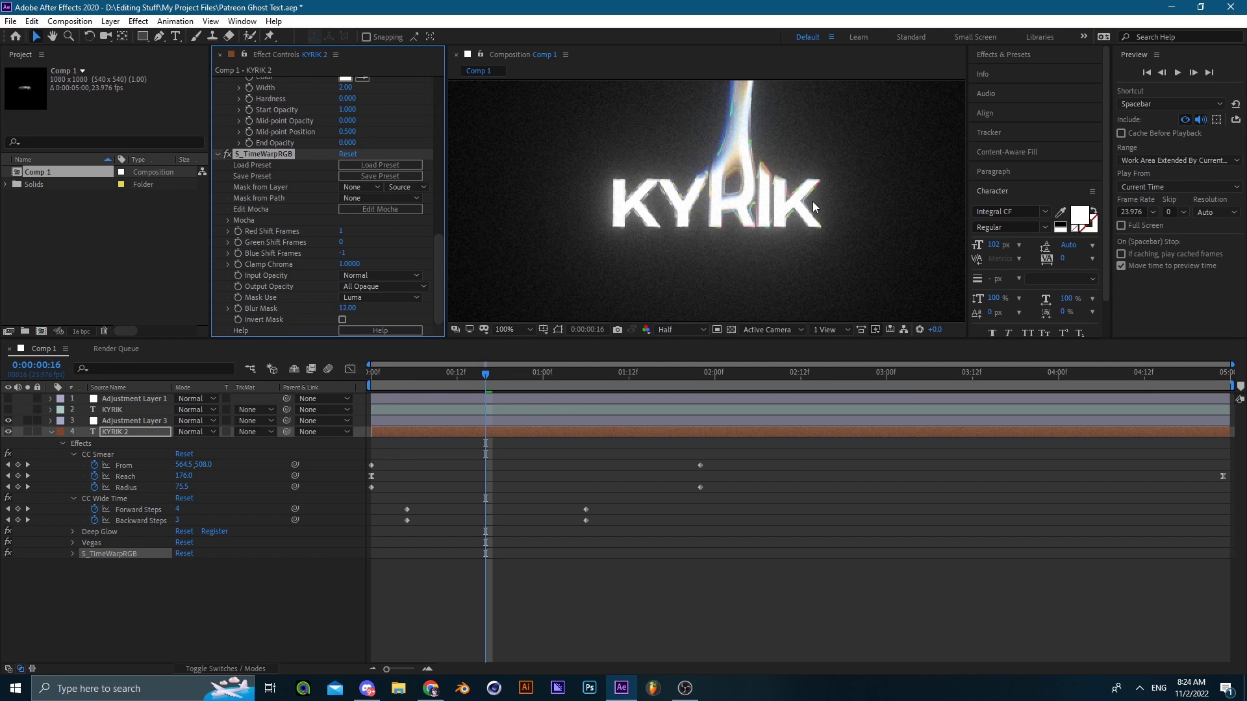
# Step: Inspect the S_TimeWarpRGB color split along the smear, fit the whole composition in view and save the project
pyautogui.moveTo(766, 146); pyautogui.dragTo(710, 204)
pyautogui.moveTo(682, 142); pyautogui.dragTo(666, 247)
pyautogui.moveTo(683, 174); pyautogui.dragTo(725, 292)
pyautogui.moveTo(446, 372); pyautogui.dragTo(337, 369)
pyautogui.click(513, 329)
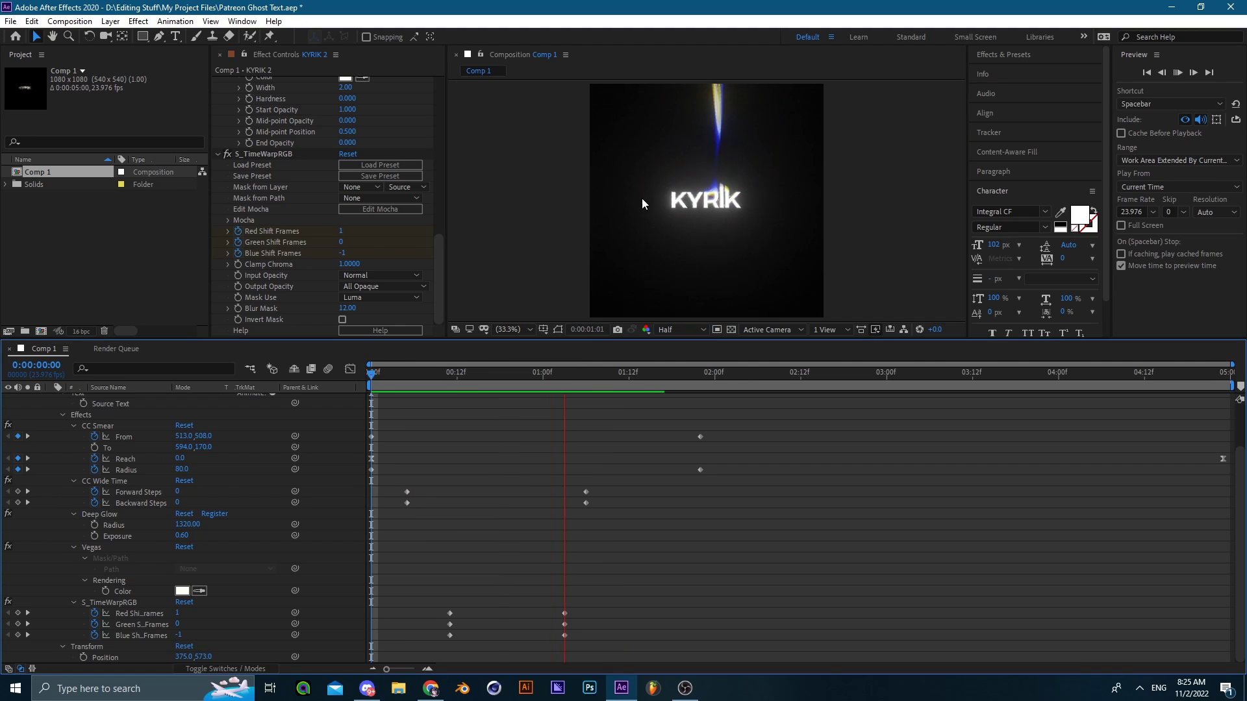
pyautogui.hotkey('ctrl', 's')
# Step: Examine the color-shifted smear up close from frame 9 onward
pyautogui.click(435, 373)
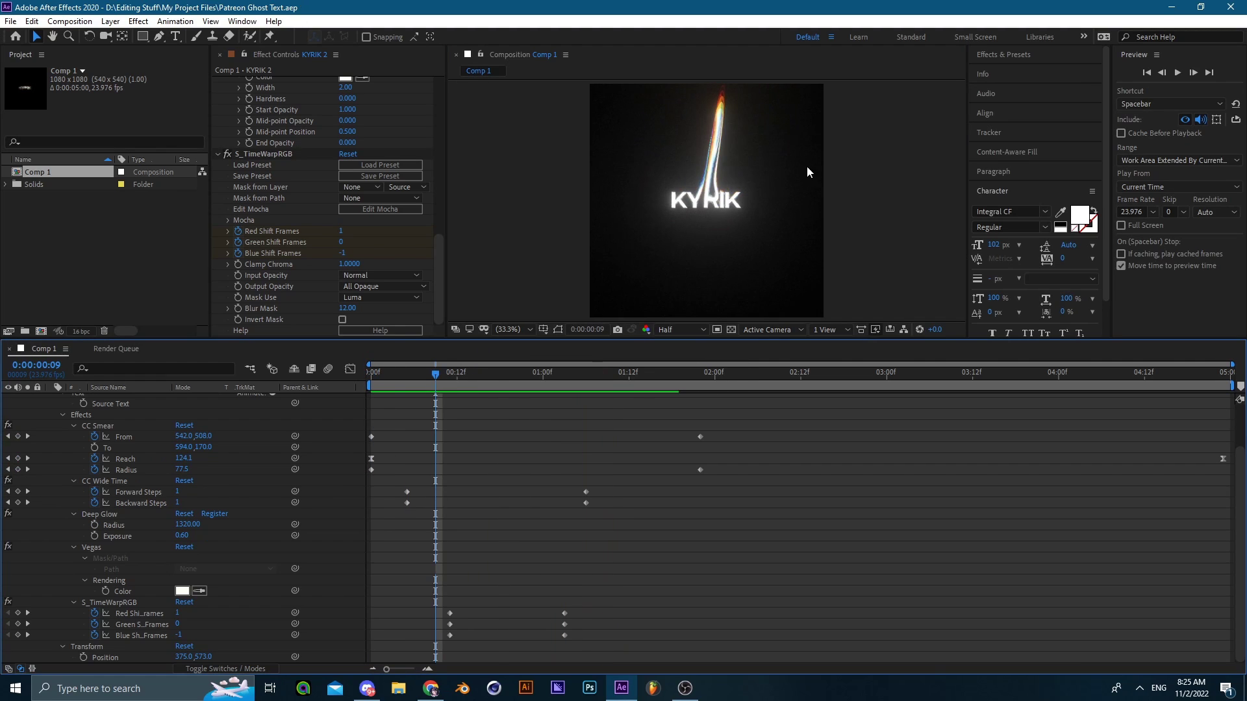
pyautogui.scroll(3, 664, 224)
pyautogui.press('space')
pyautogui.moveTo(685, 161); pyautogui.dragTo(669, 224)
pyautogui.scroll(1, 669, 224)
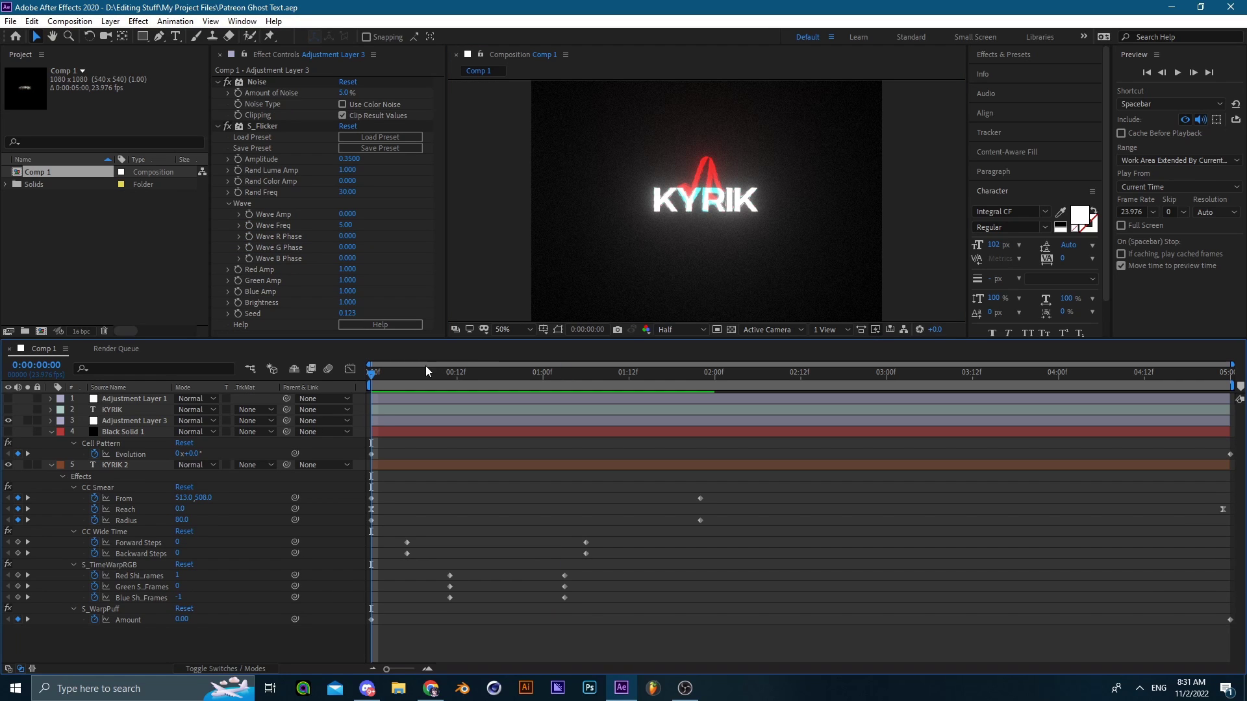
# Step: Preview the finished animation from the start and inspect the warped smear above the text at frame 17
pyautogui.moveTo(426, 365)
pyautogui.mouseDown()
pyautogui.moveTo(520, 387)
pyautogui.moveTo(369, 395)
pyautogui.moveTo(577, 395)
pyautogui.moveTo(402, 395)
pyautogui.moveTo(643, 420)
pyautogui.moveTo(369, 387)
pyautogui.moveTo(573, 379)
pyautogui.moveTo(380, 370)
pyautogui.moveTo(676, 395)
pyautogui.moveTo(347, 380)
pyautogui.mouseUp()
pyautogui.press('space')
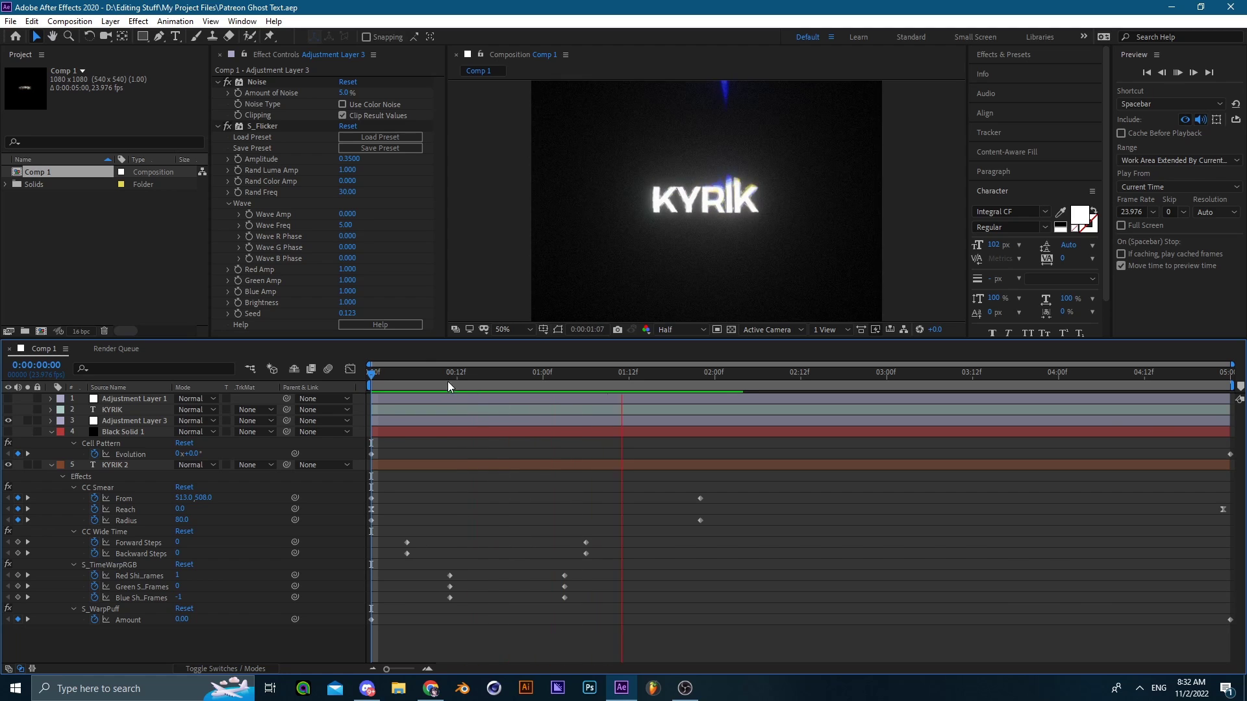
pyautogui.click(392, 374)
pyautogui.press('space')
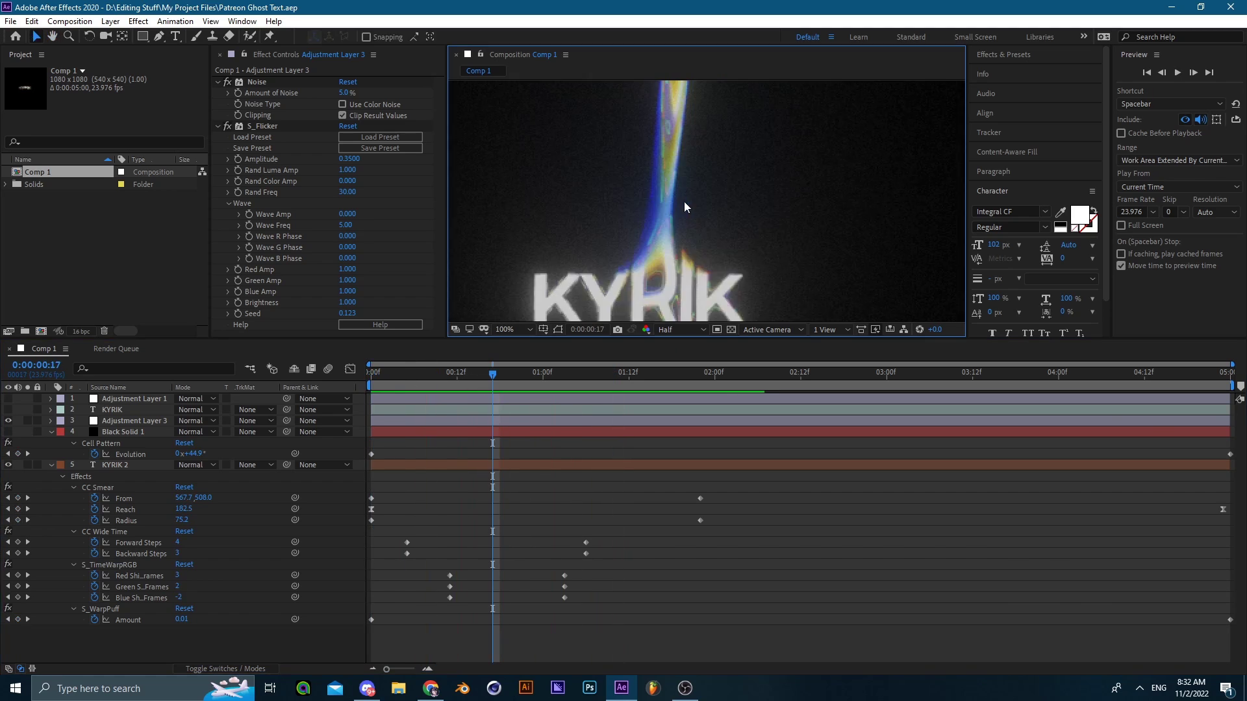
pyautogui.moveTo(684, 202); pyautogui.dragTo(699, 261)
pyautogui.click(694, 220)
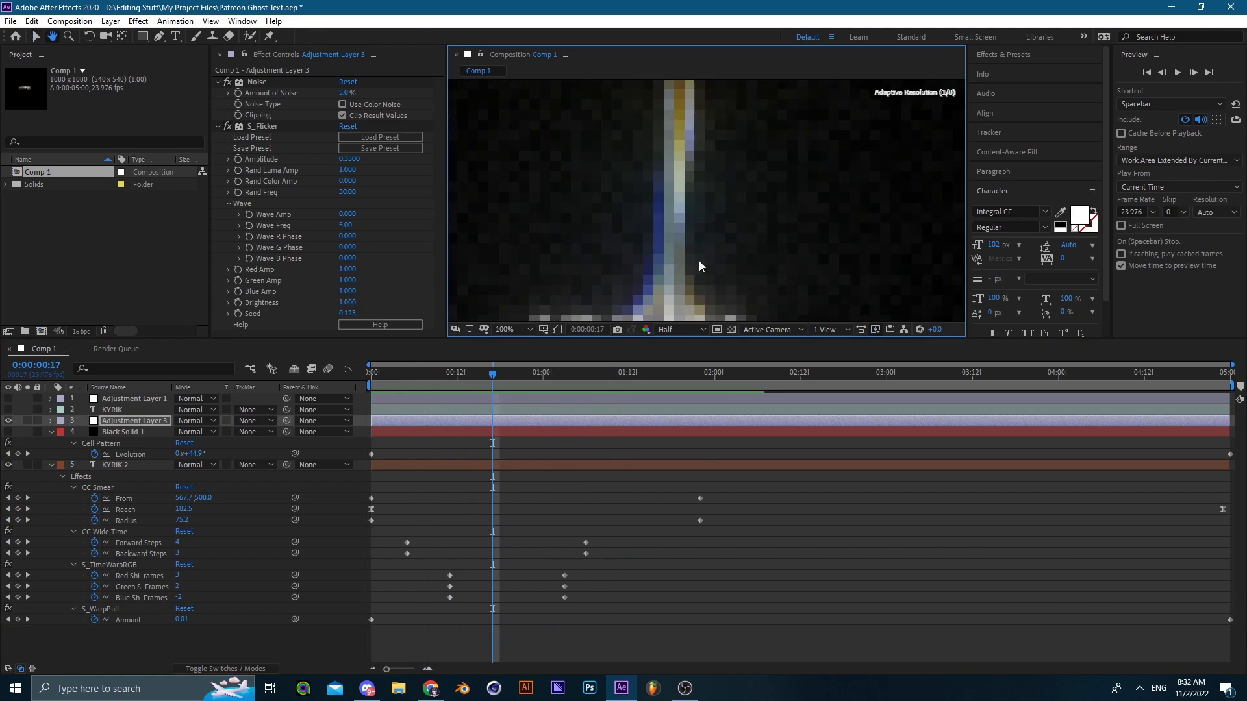
# Step: Save the project, return the playhead to frame 0 and fit the whole composition in view
pyautogui.click(606, 442)
pyautogui.hotkey('ctrl', 's')
pyautogui.moveTo(495, 380); pyautogui.dragTo(369, 383)
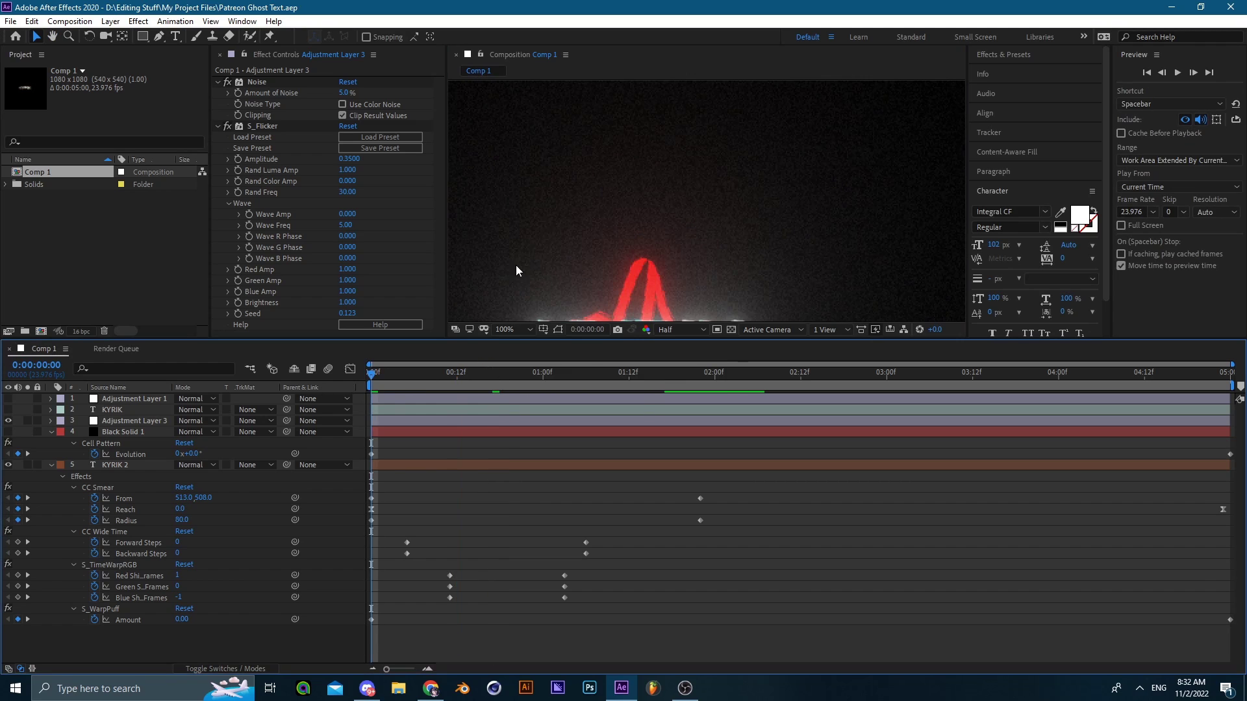
pyautogui.click(509, 330)
pyautogui.click(509, 356)
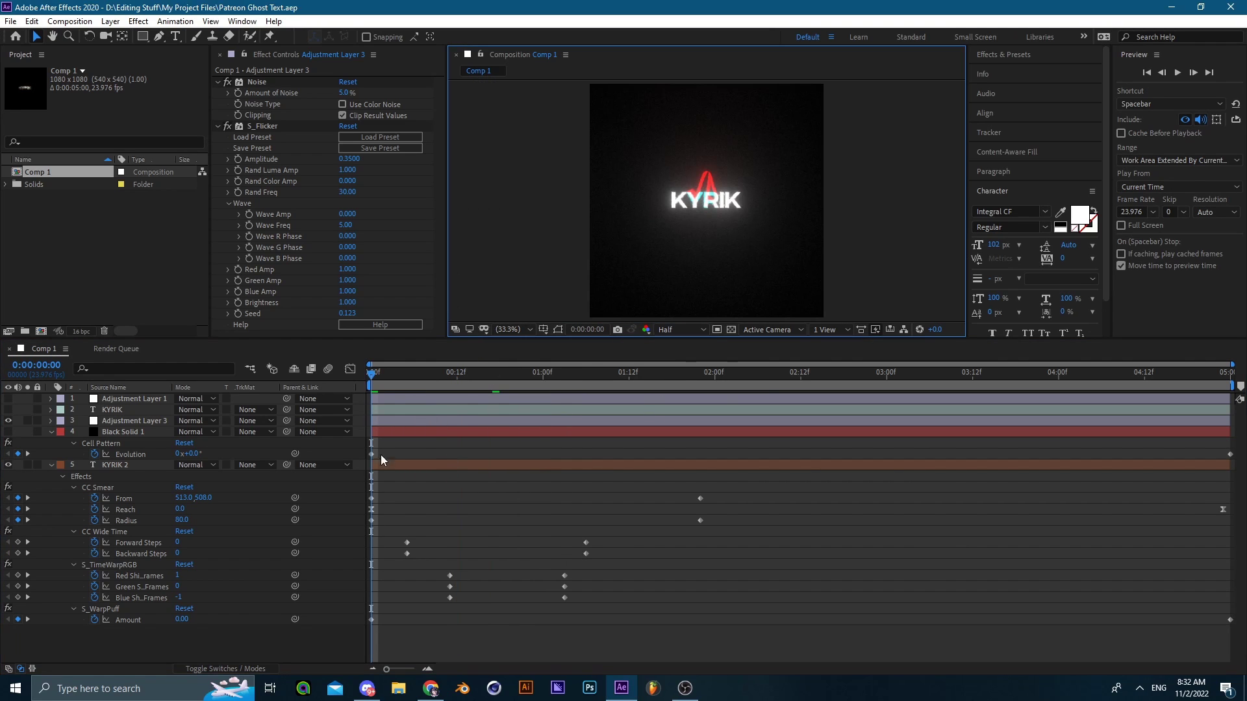
# Step: Collapse the Black Solid 1 layer's properties and preview the animation from frame 0
pyautogui.click(52, 432)
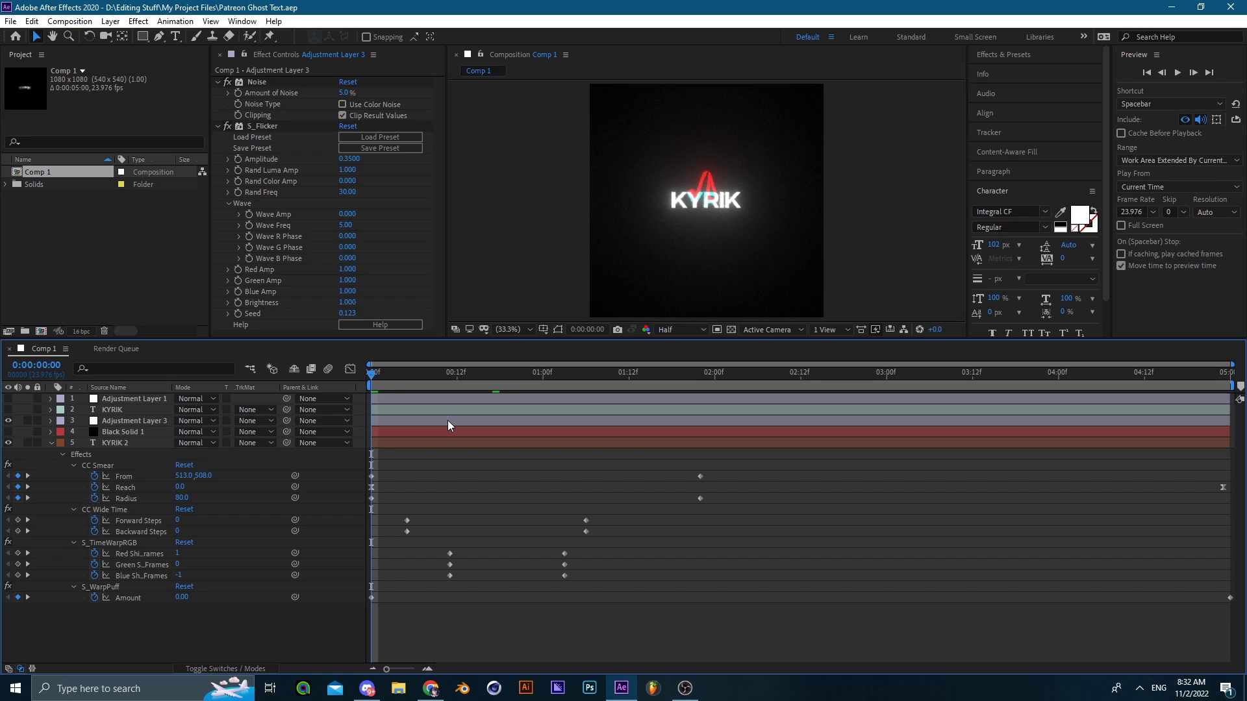
pyautogui.press('space')
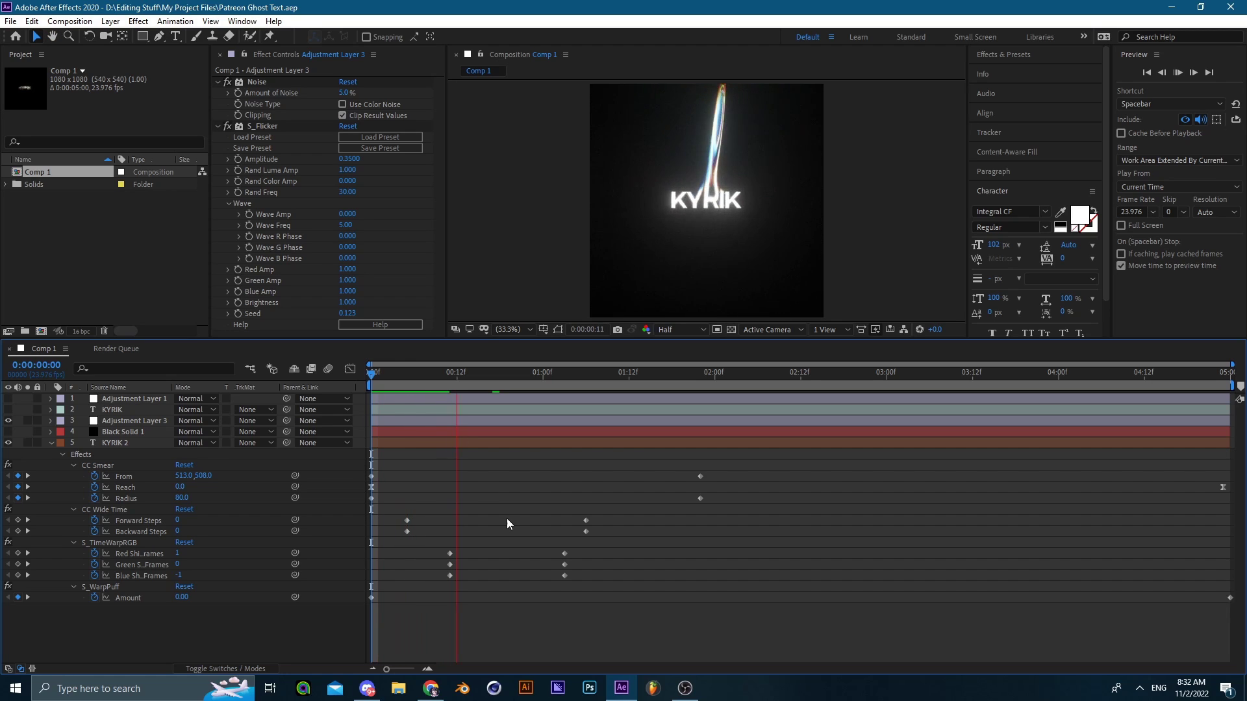
pyautogui.press('space')
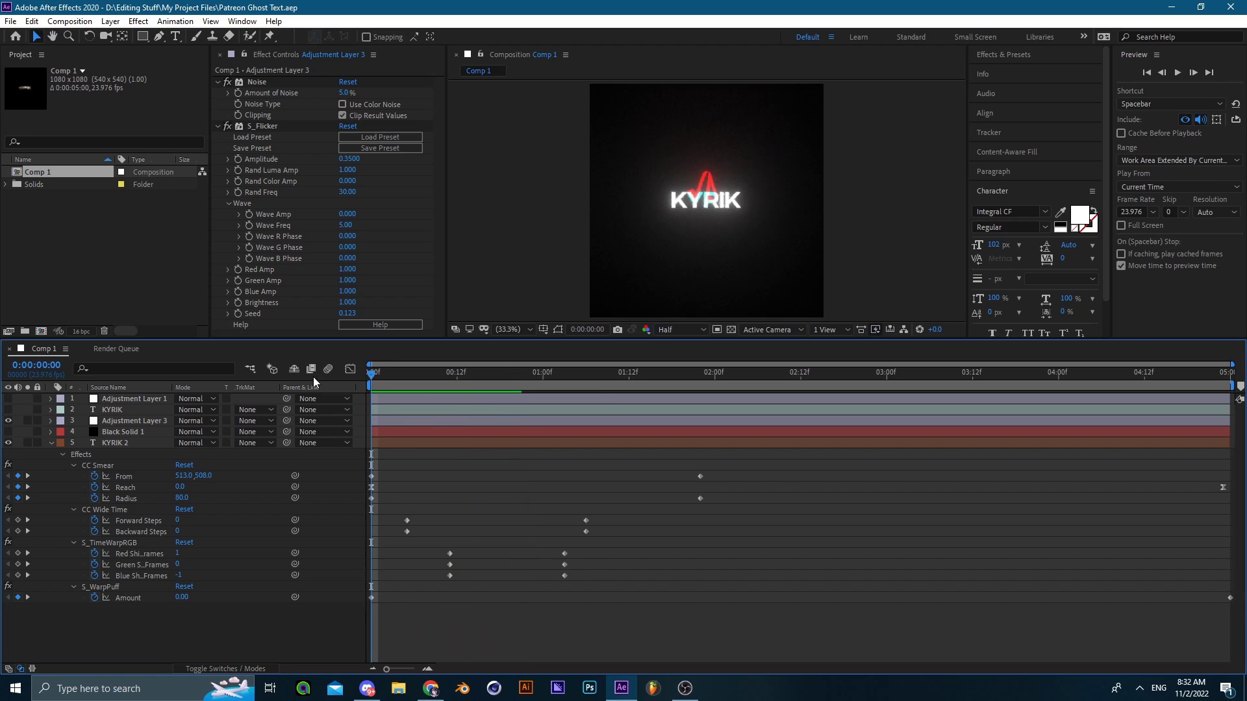